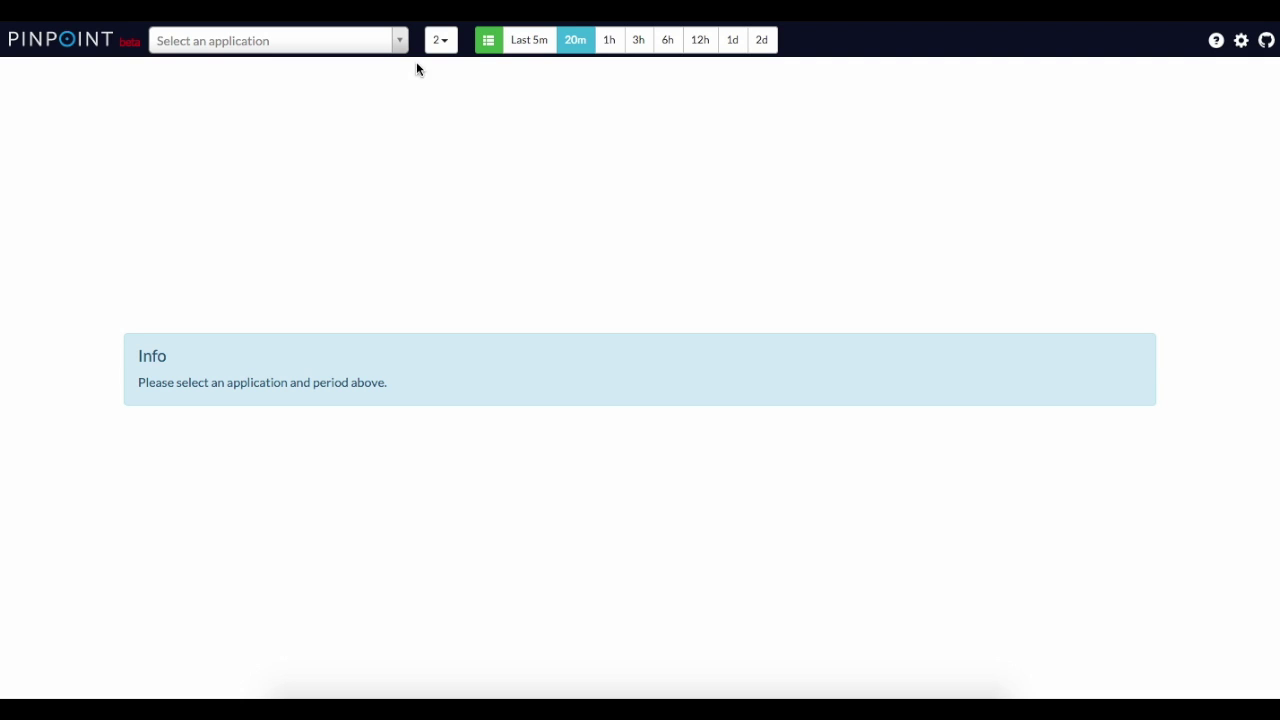
# Step: Examine the application list, the search depth choices and the period selector modes, and read the help describing them
pyautogui.click(397, 42)
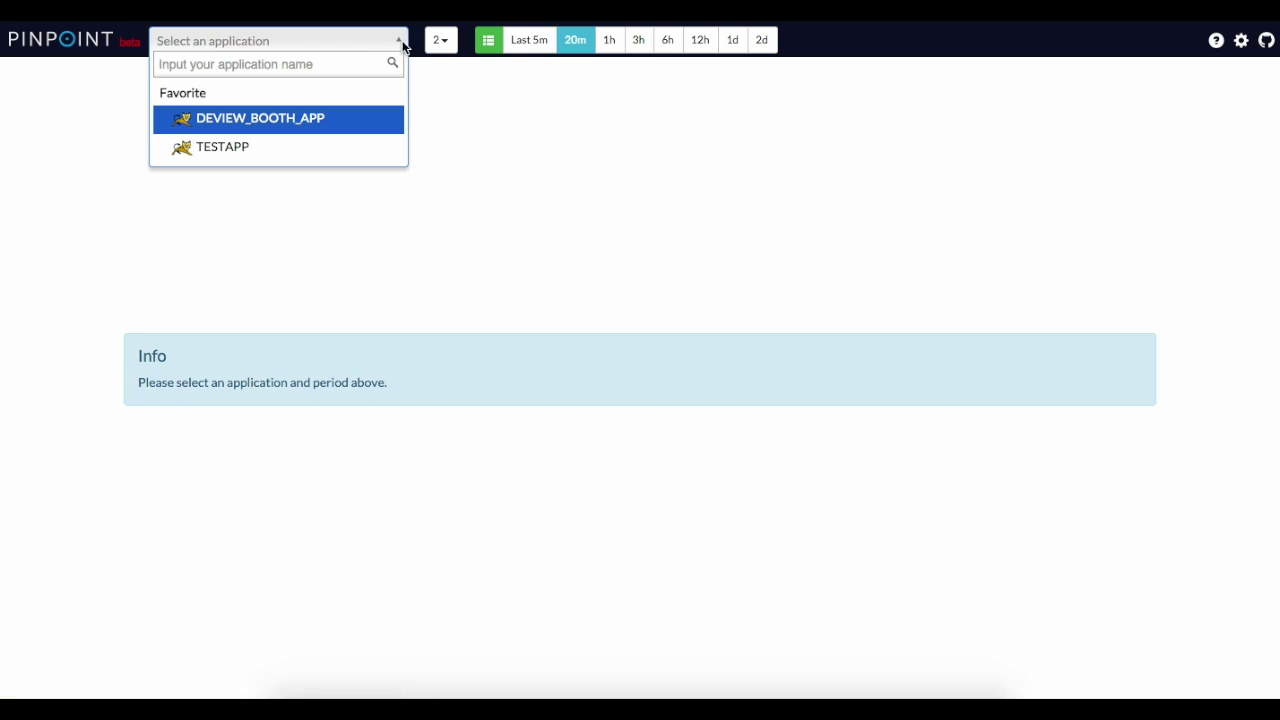
pyautogui.click(477, 149)
pyautogui.click(451, 44)
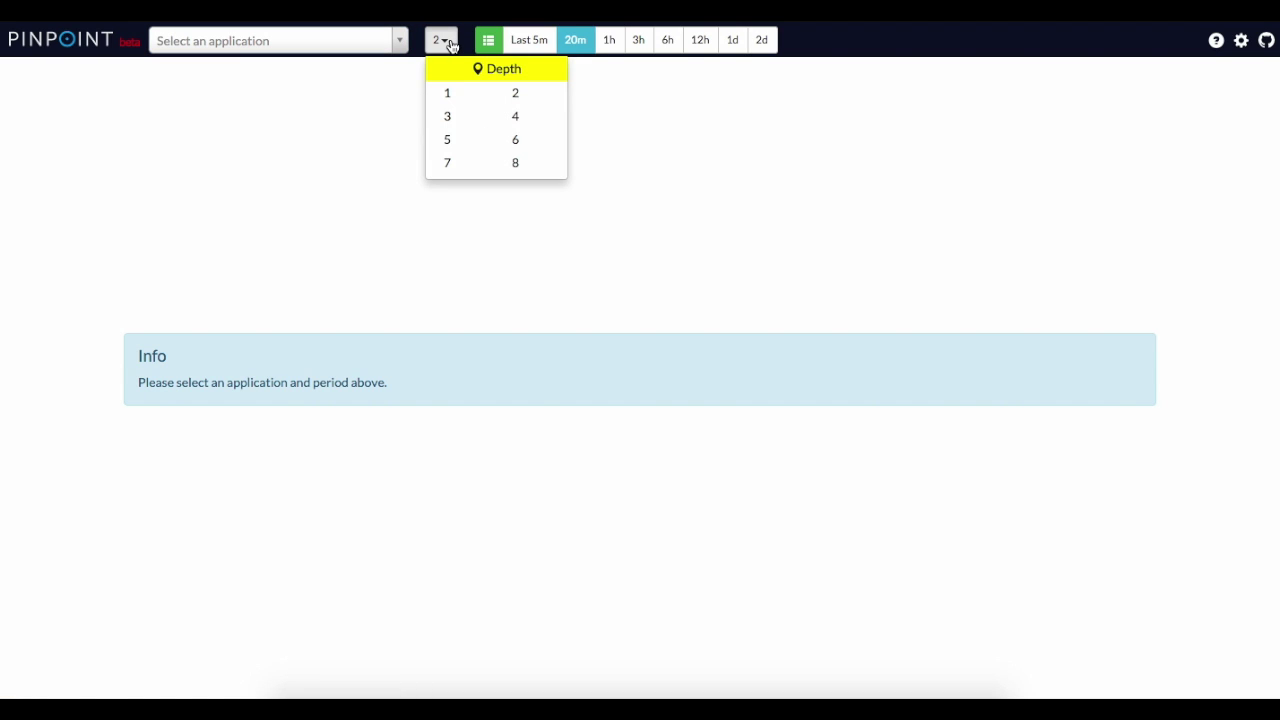
pyautogui.click(489, 42)
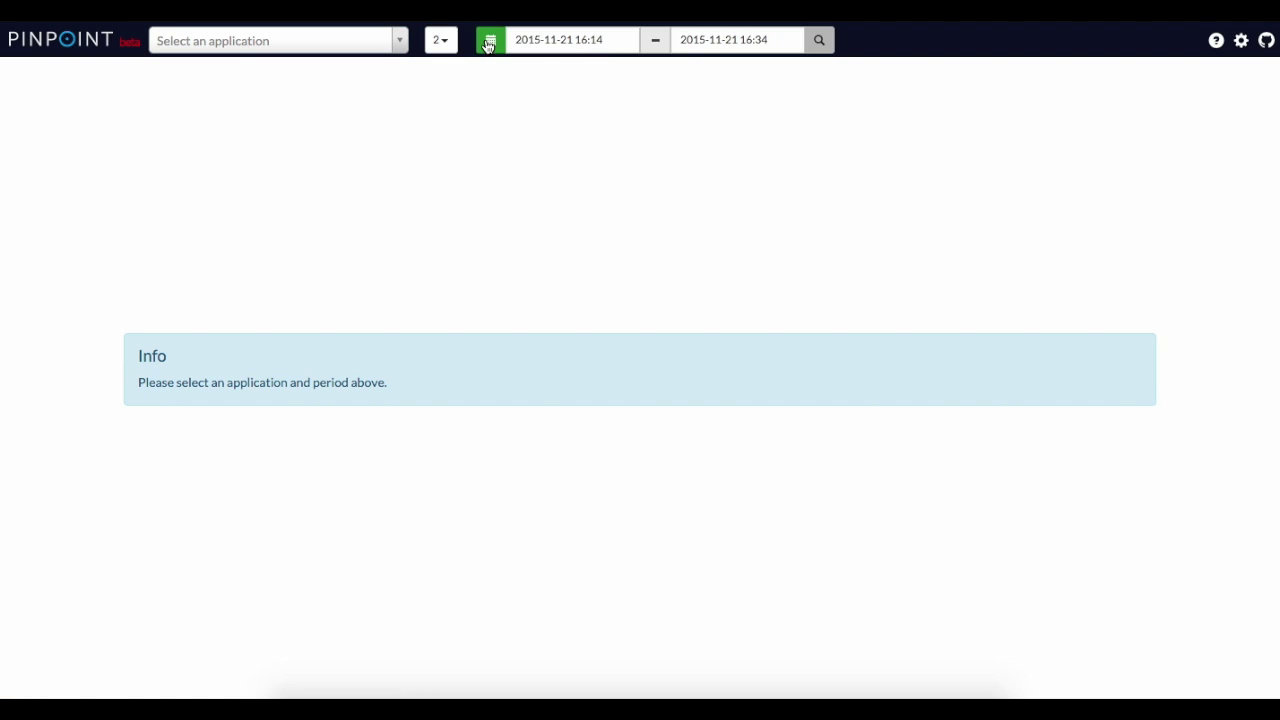
pyautogui.click(489, 44)
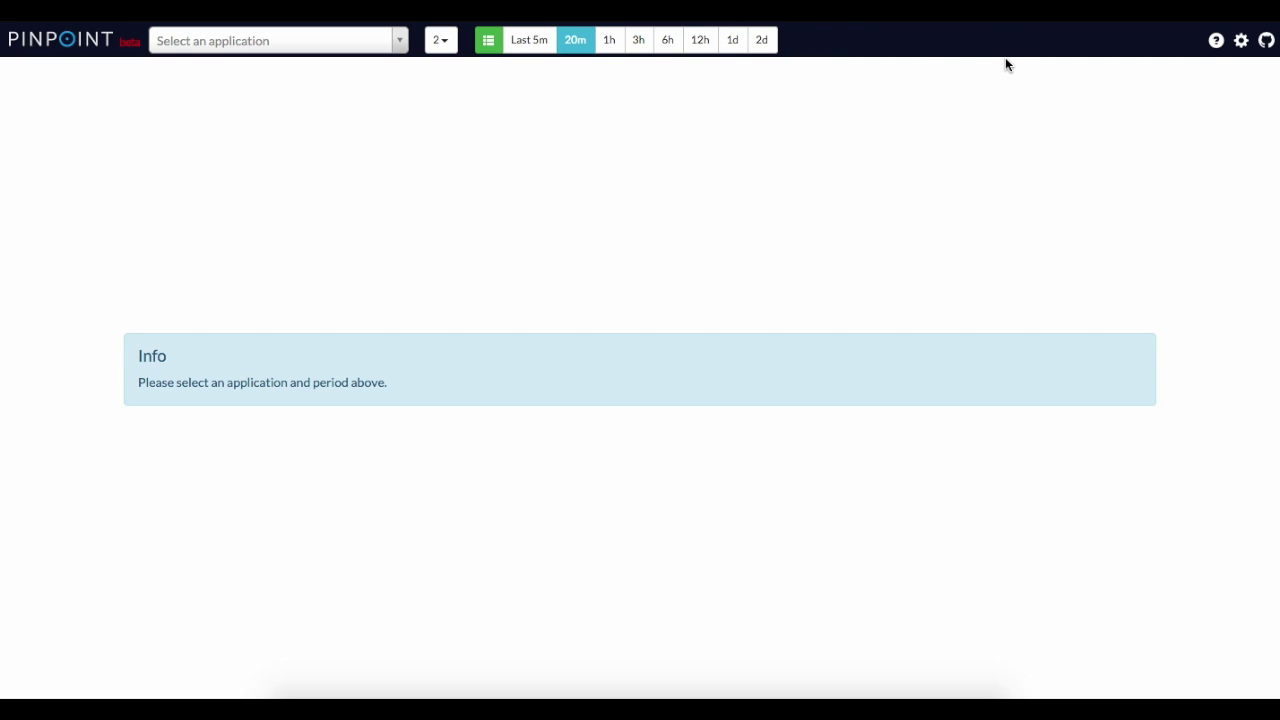
pyautogui.click(536, 40)
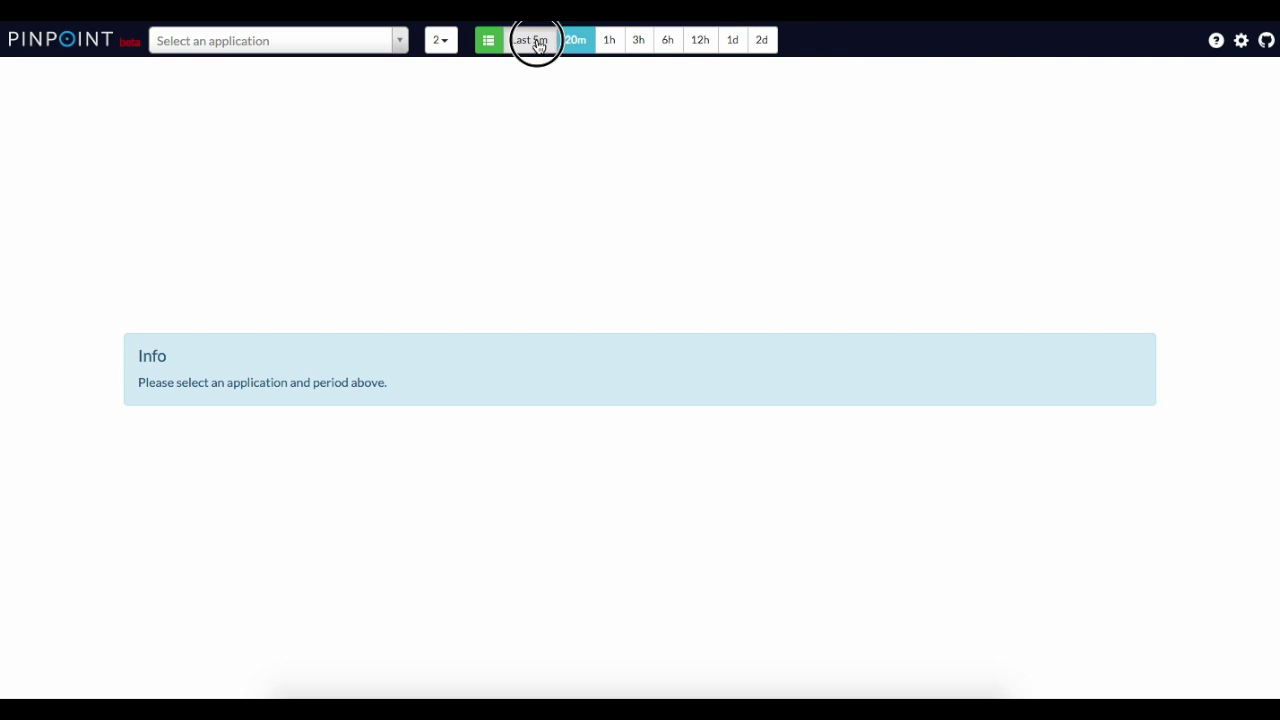
pyautogui.click(575, 40)
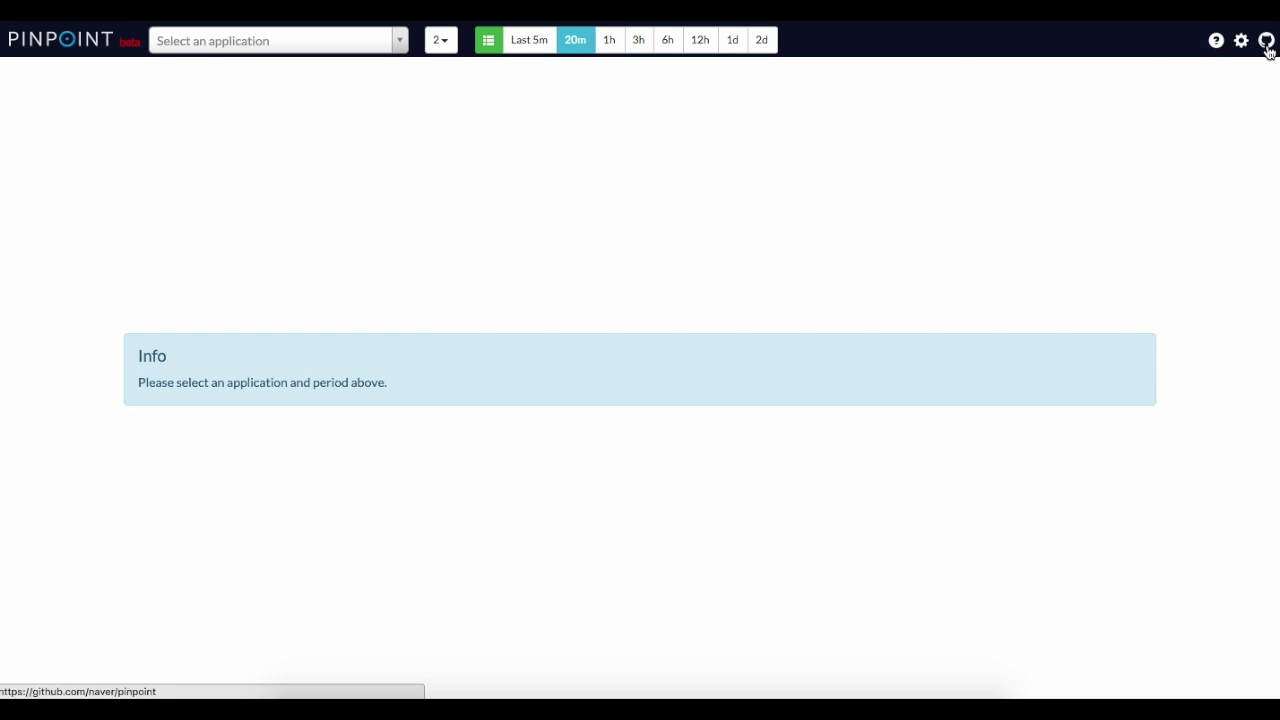
pyautogui.click(1215, 40)
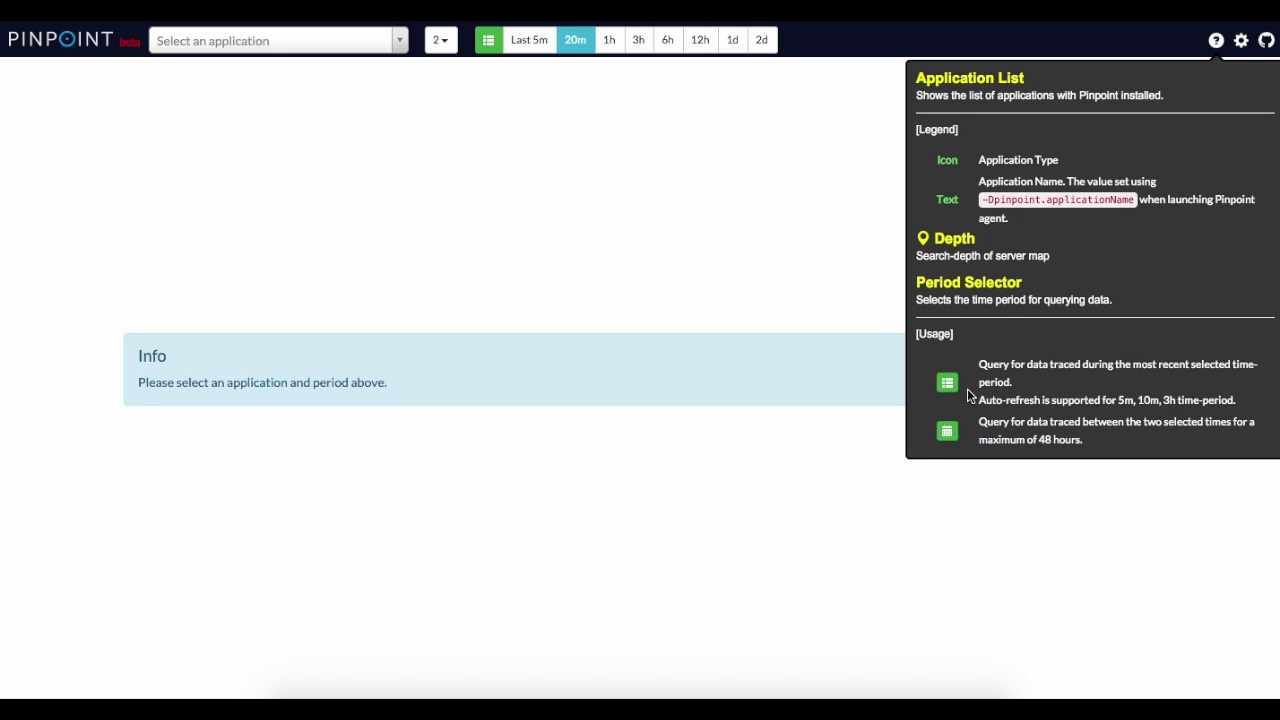
pyautogui.click(804, 266)
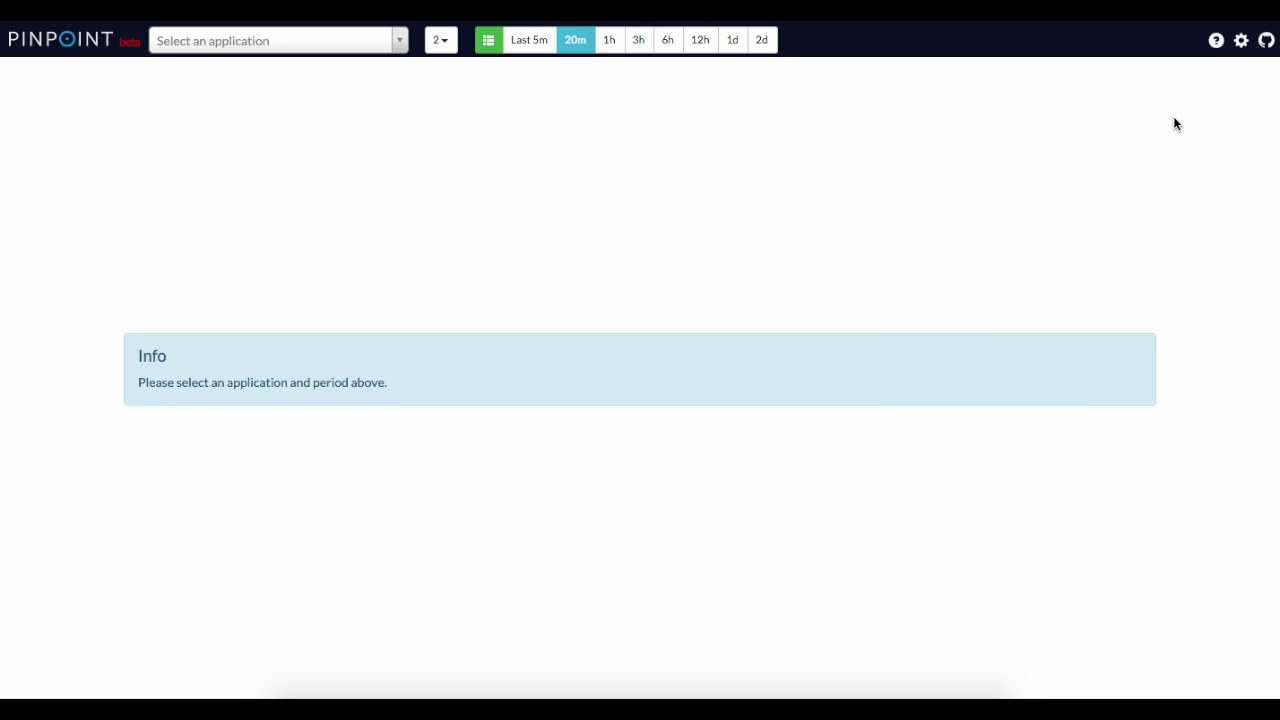
# Step: Open the Pinpoint configuration and review the server map's default search depth and search period options
pyautogui.click(1241, 44)
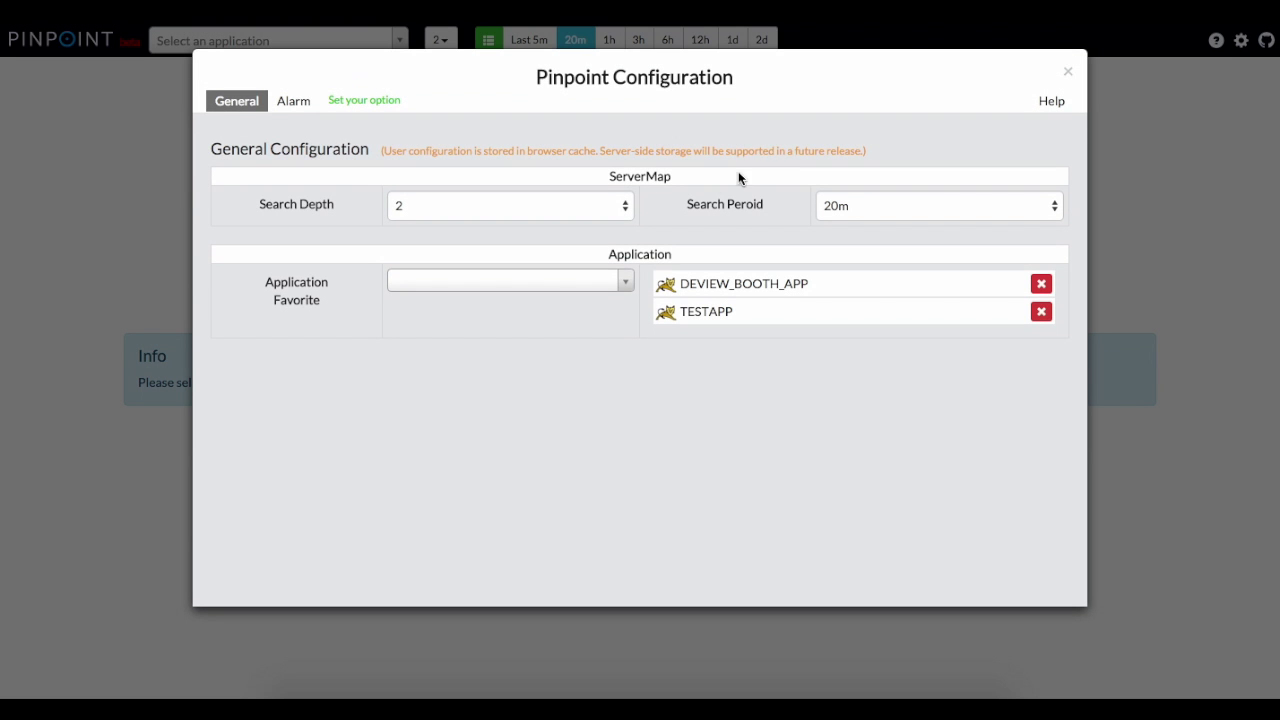
pyautogui.click(626, 207)
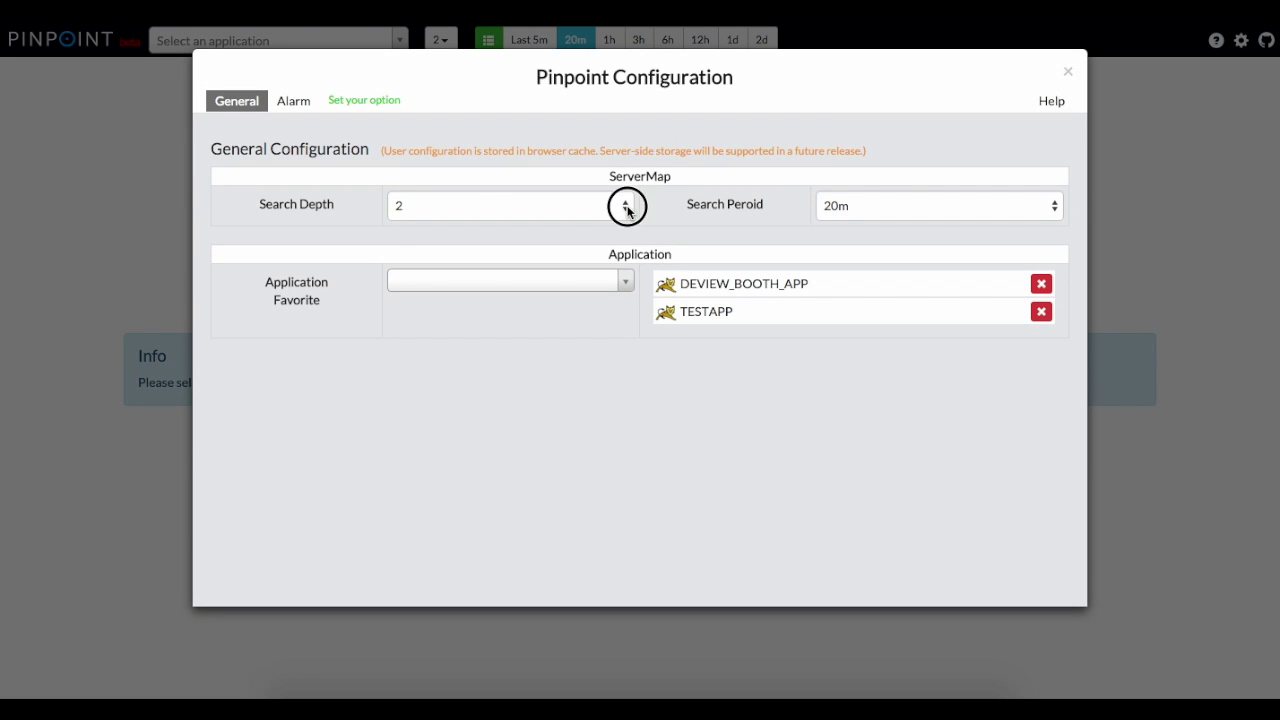
pyautogui.click(865, 204)
pyautogui.click(912, 207)
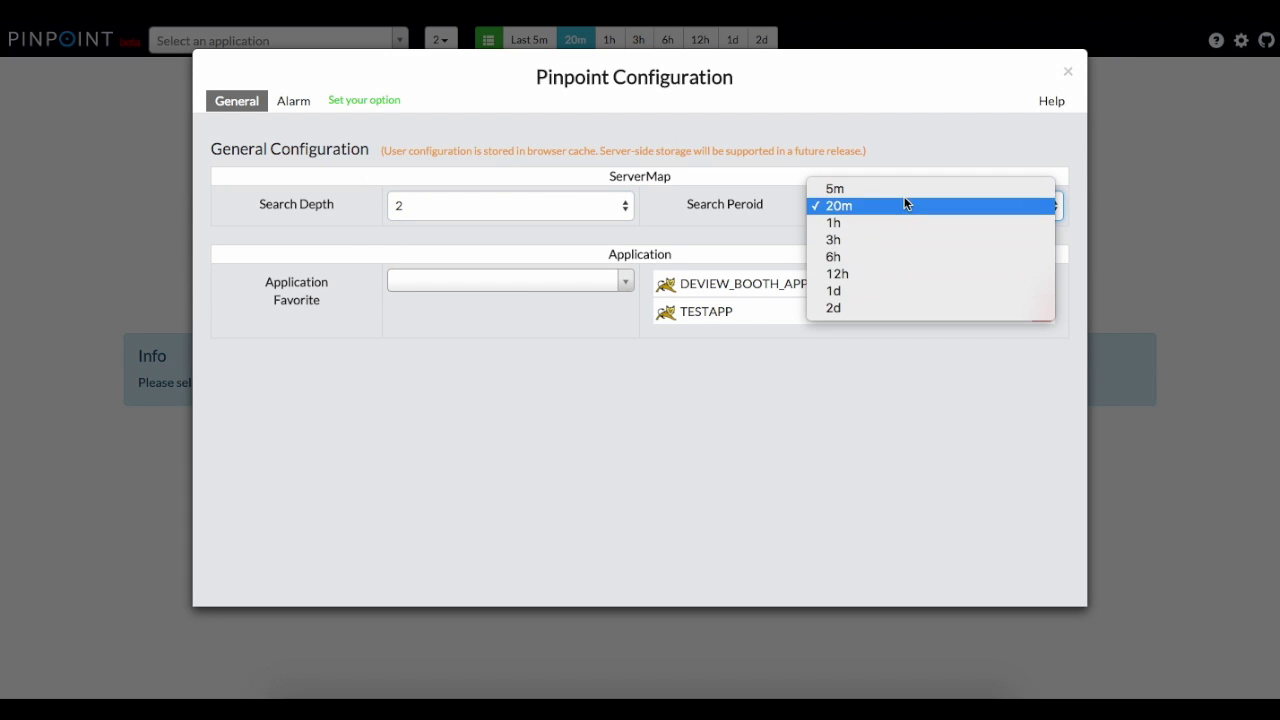
pyautogui.click(666, 406)
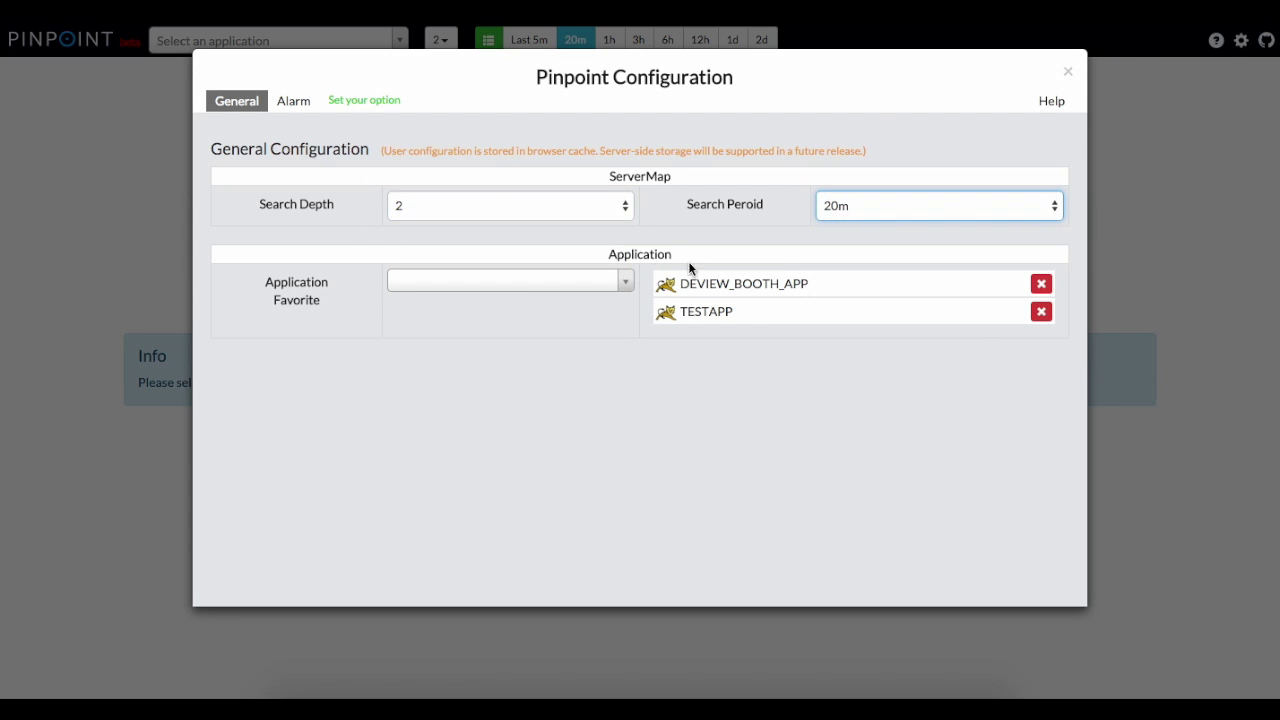
# Step: Remove DEVIEW_BOOTH_APP and TESTAPP from the application favorites and add both back
pyautogui.click(1041, 285)
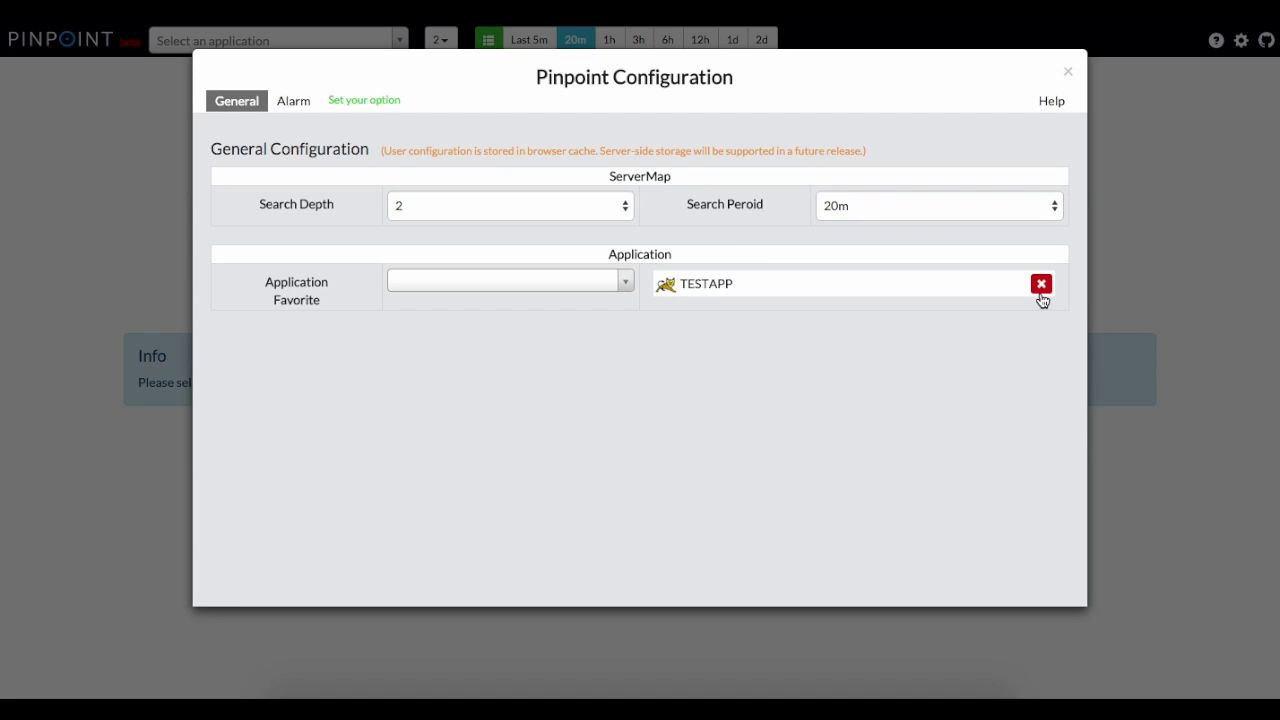
pyautogui.click(1041, 285)
pyautogui.click(614, 281)
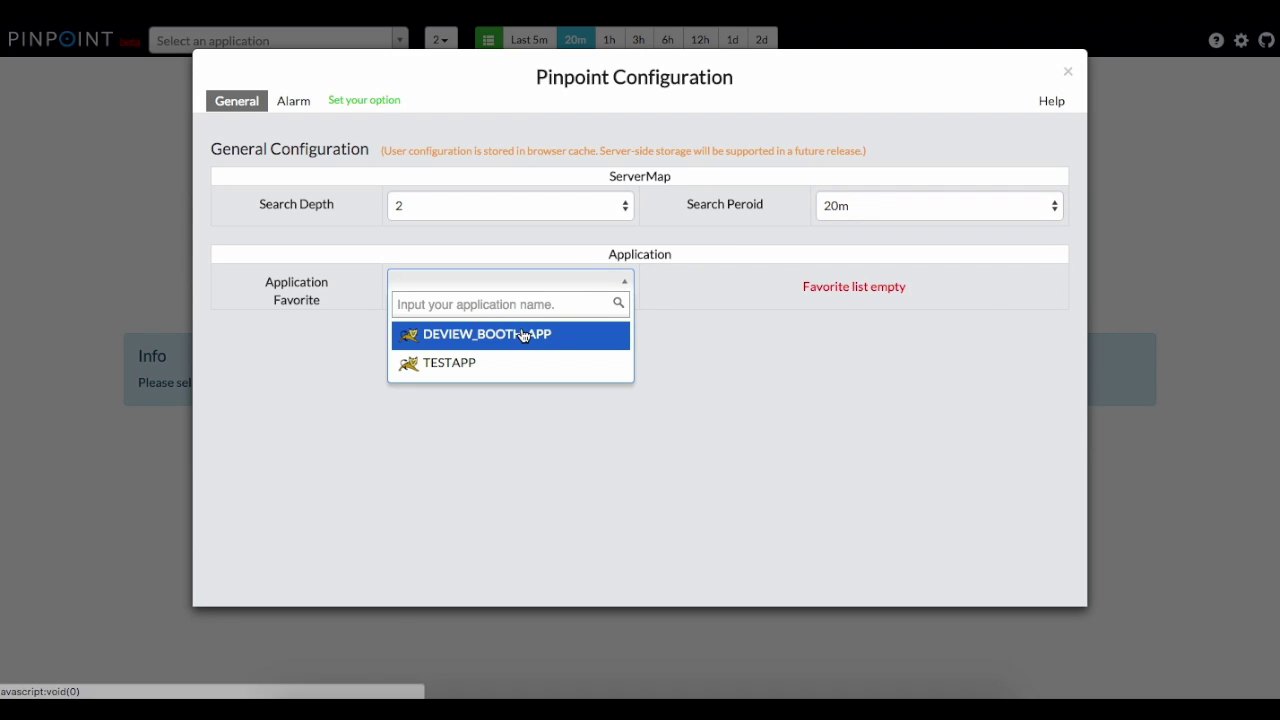
pyautogui.click(523, 334)
pyautogui.click(615, 283)
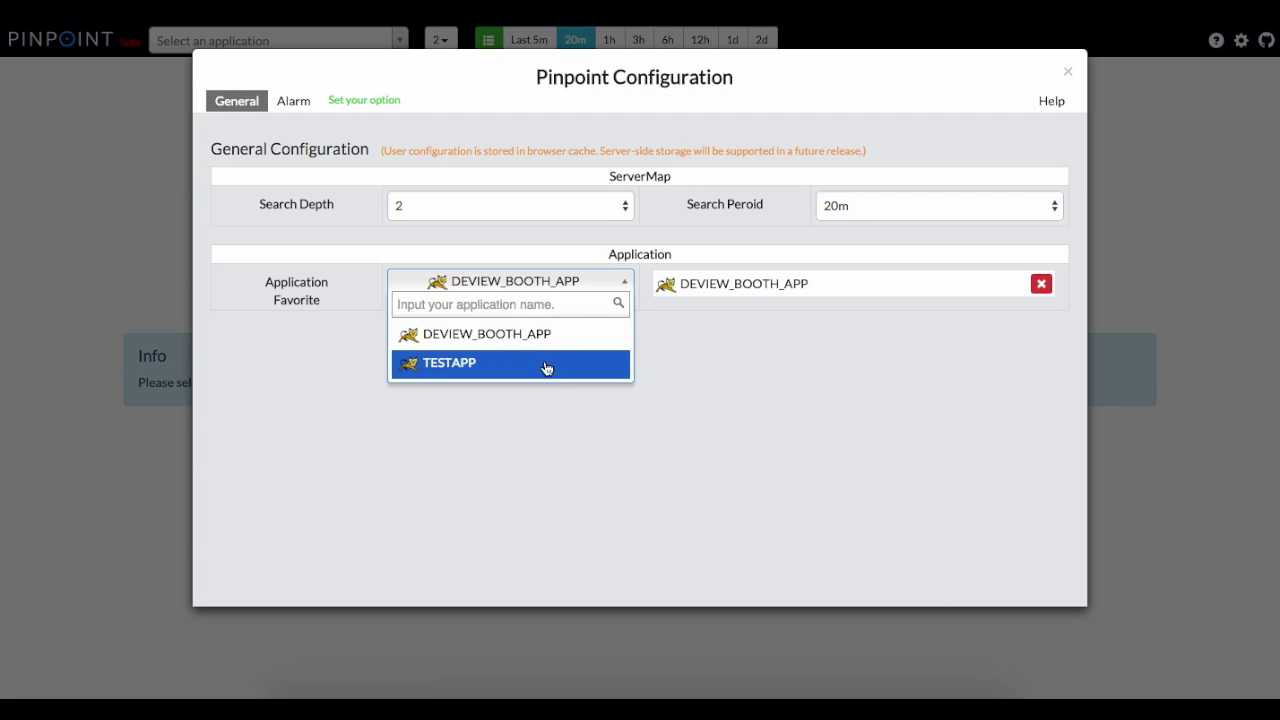
pyautogui.click(546, 363)
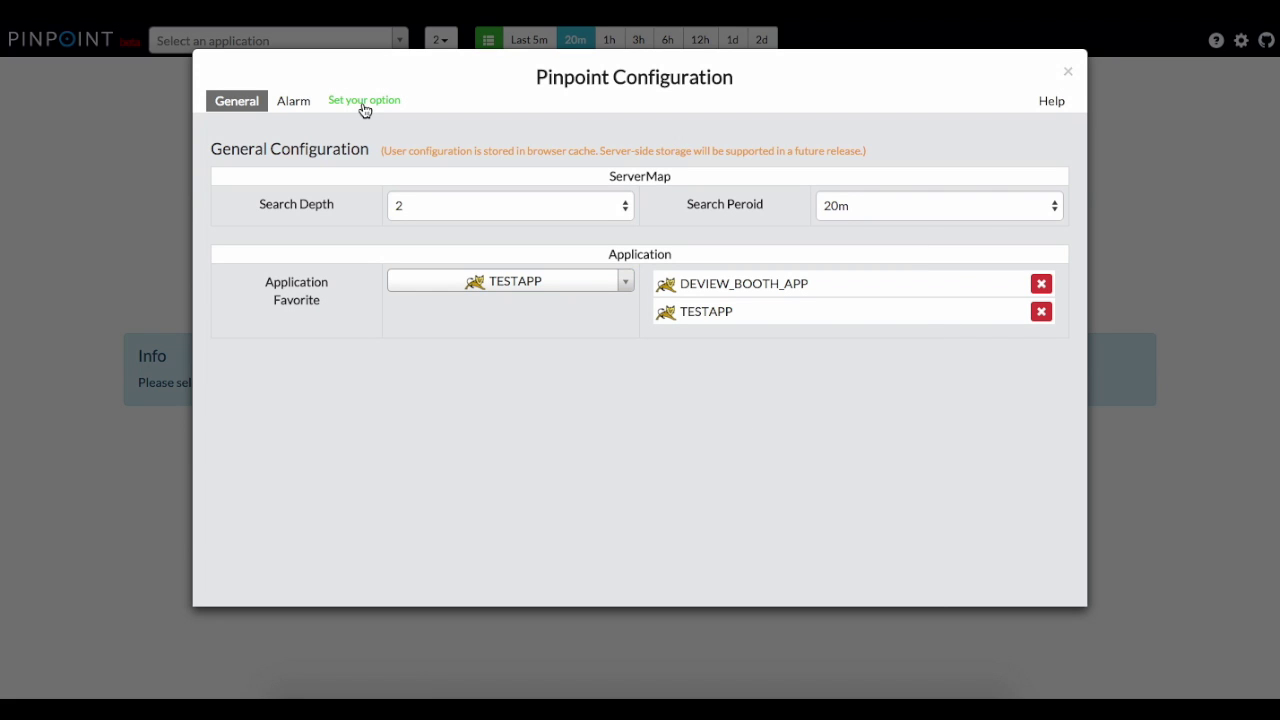
# Step: Create a user group named pinpoint2 in the alarm configuration and select it
pyautogui.click(293, 101)
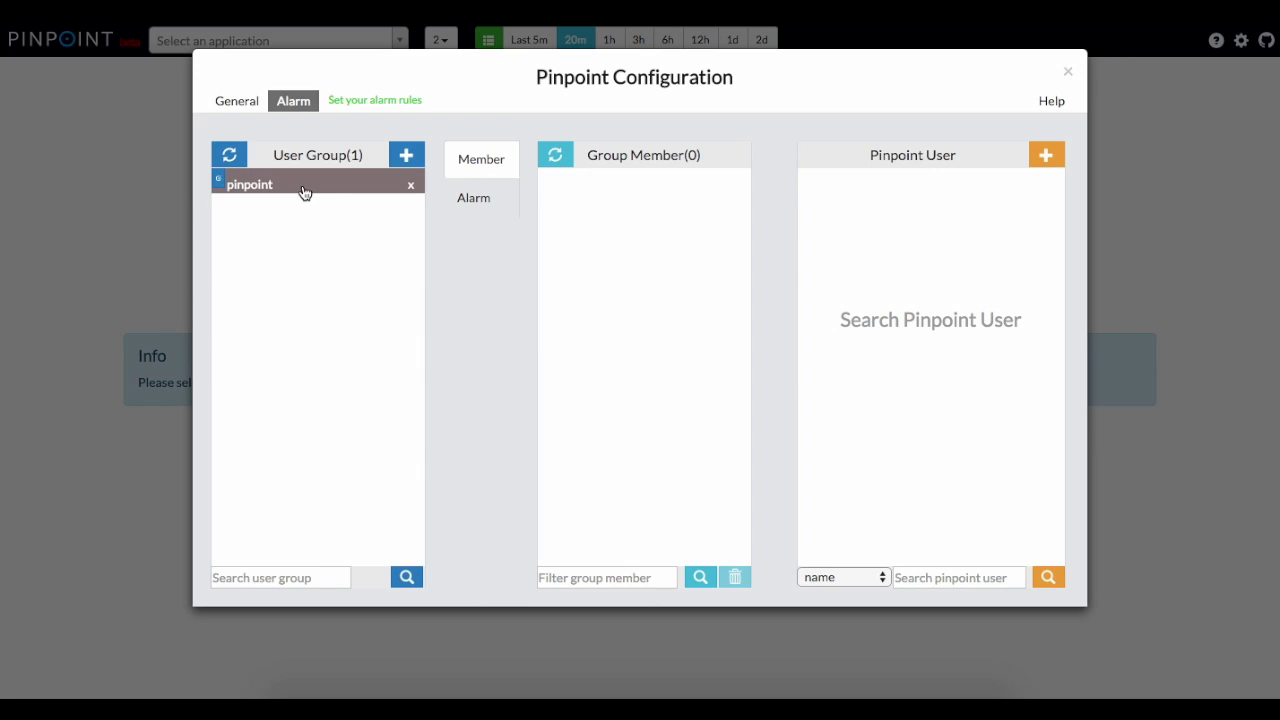
pyautogui.click(303, 186)
pyautogui.click(408, 158)
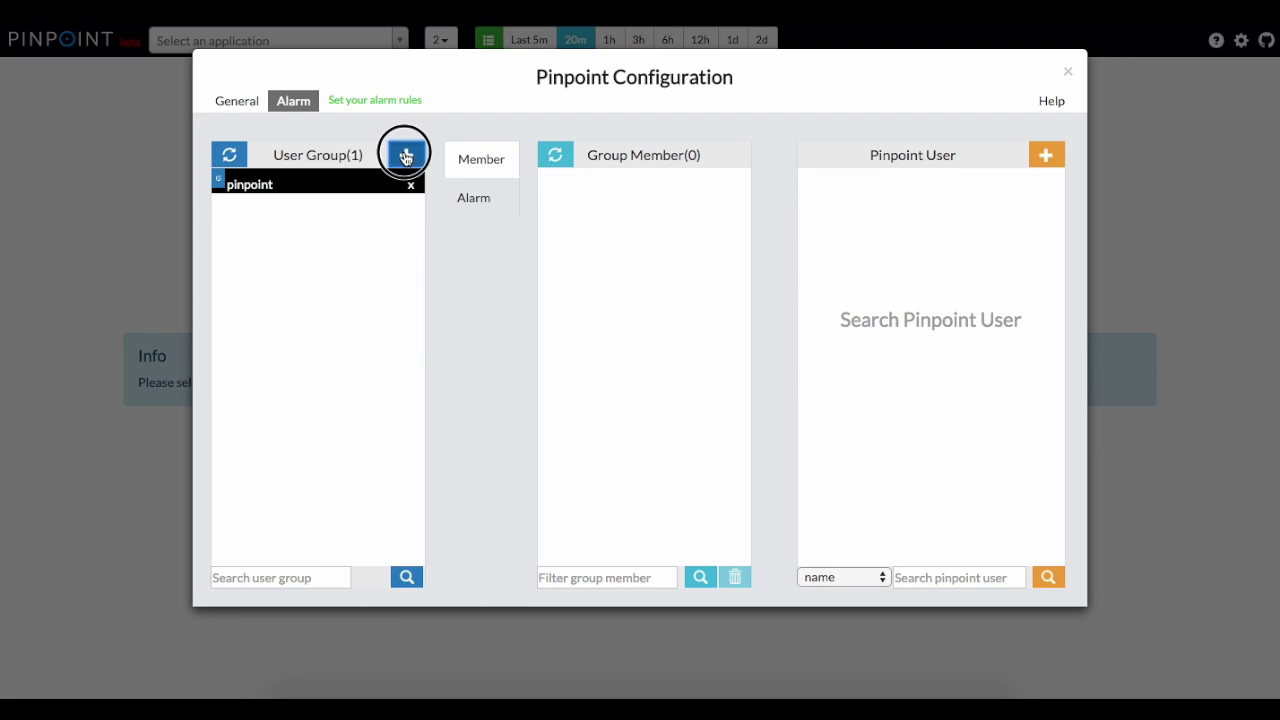
pyautogui.write('pinpoint2')
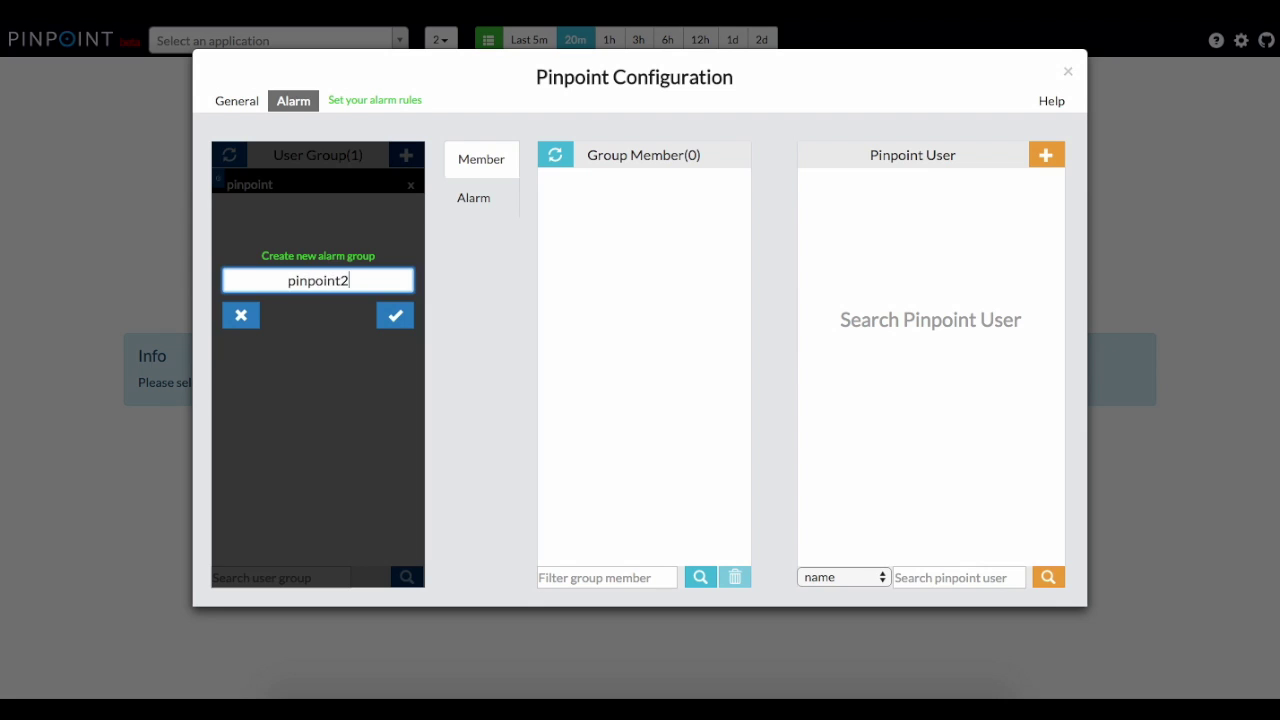
pyautogui.press('Return')
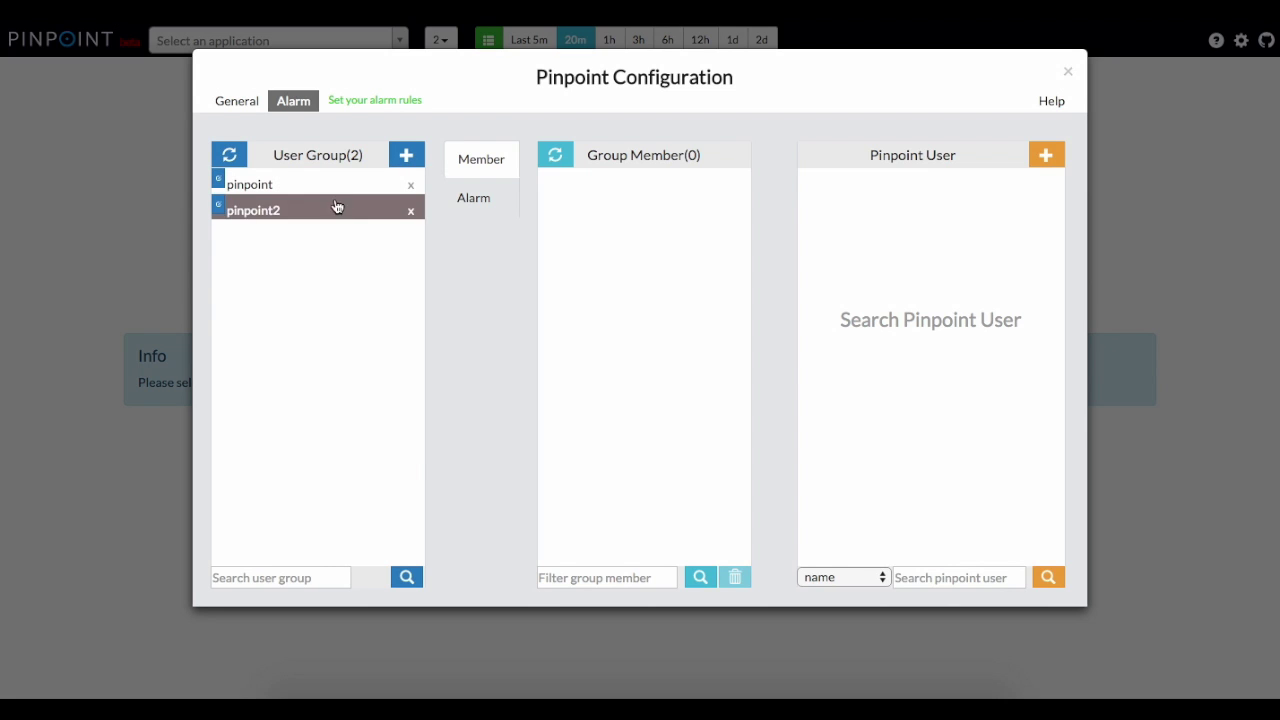
pyautogui.click(677, 209)
# Step: Create a Pinpoint user with user ID aaa, department ccc, a name, phone number and e-mail, and add the user to group pinpoint2
pyautogui.click(1044, 156)
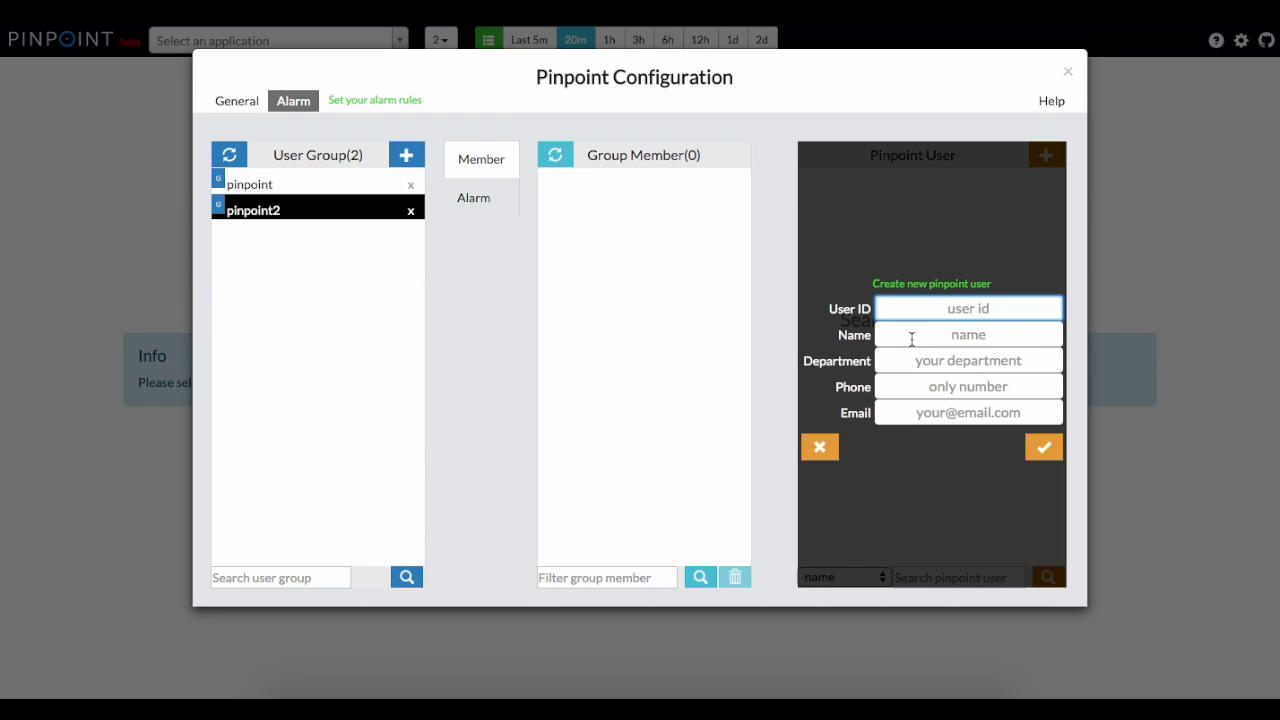
pyautogui.write('aaa')
pyautogui.click(968, 334)
pyautogui.write('ki')
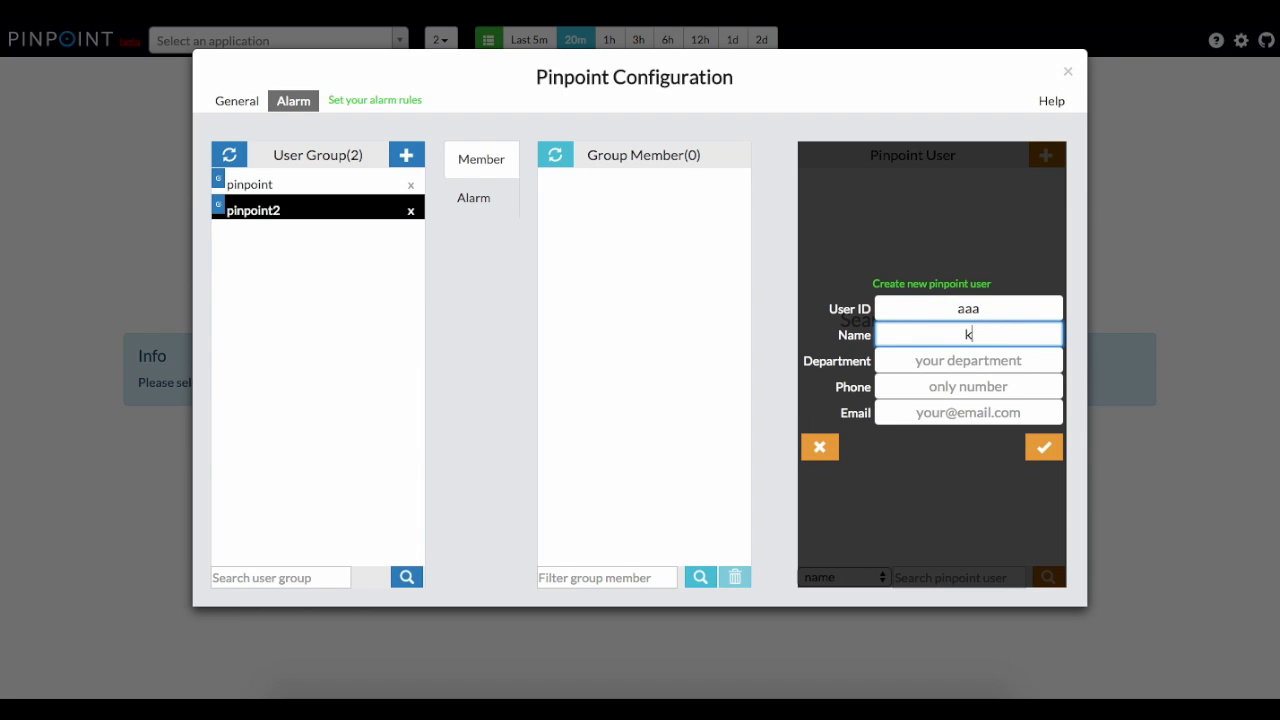
pyautogui.press('BackSpace')
pyautogui.write('bbb')
pyautogui.click(996, 360)
pyautogui.write('ccc')
pyautogui.click(968, 386)
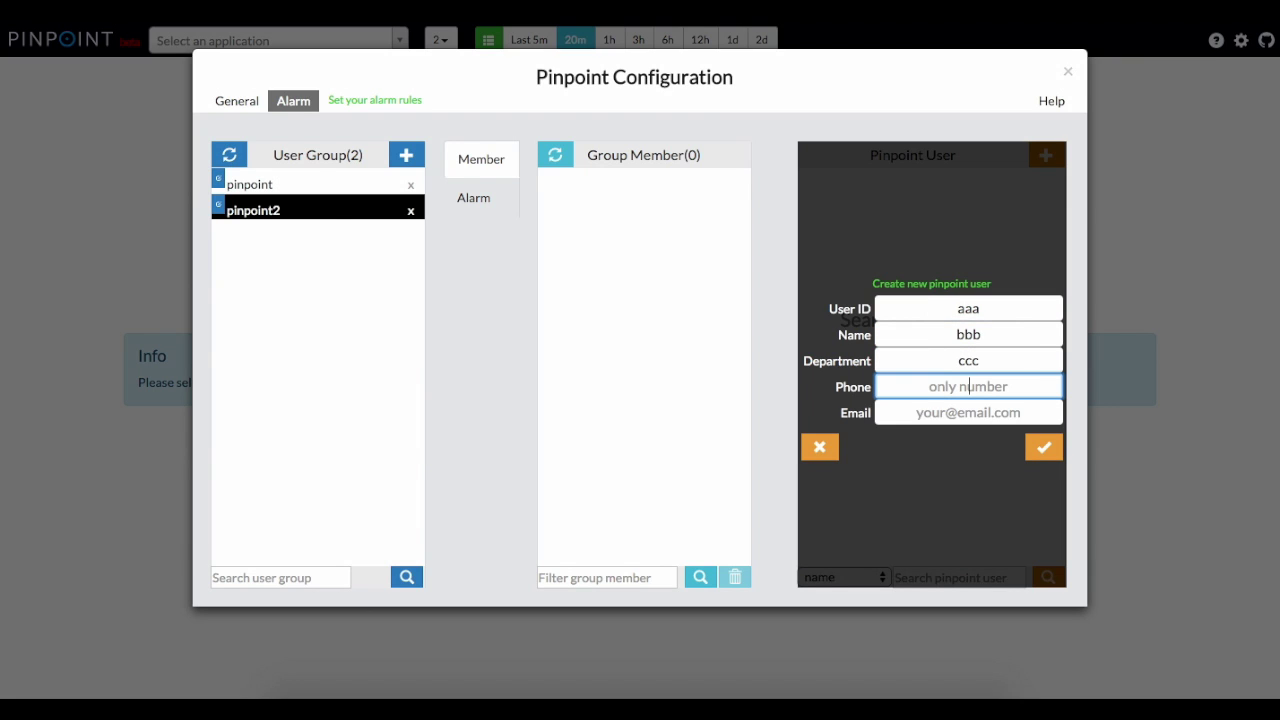
pyautogui.write('0000000')
pyautogui.click(968, 412)
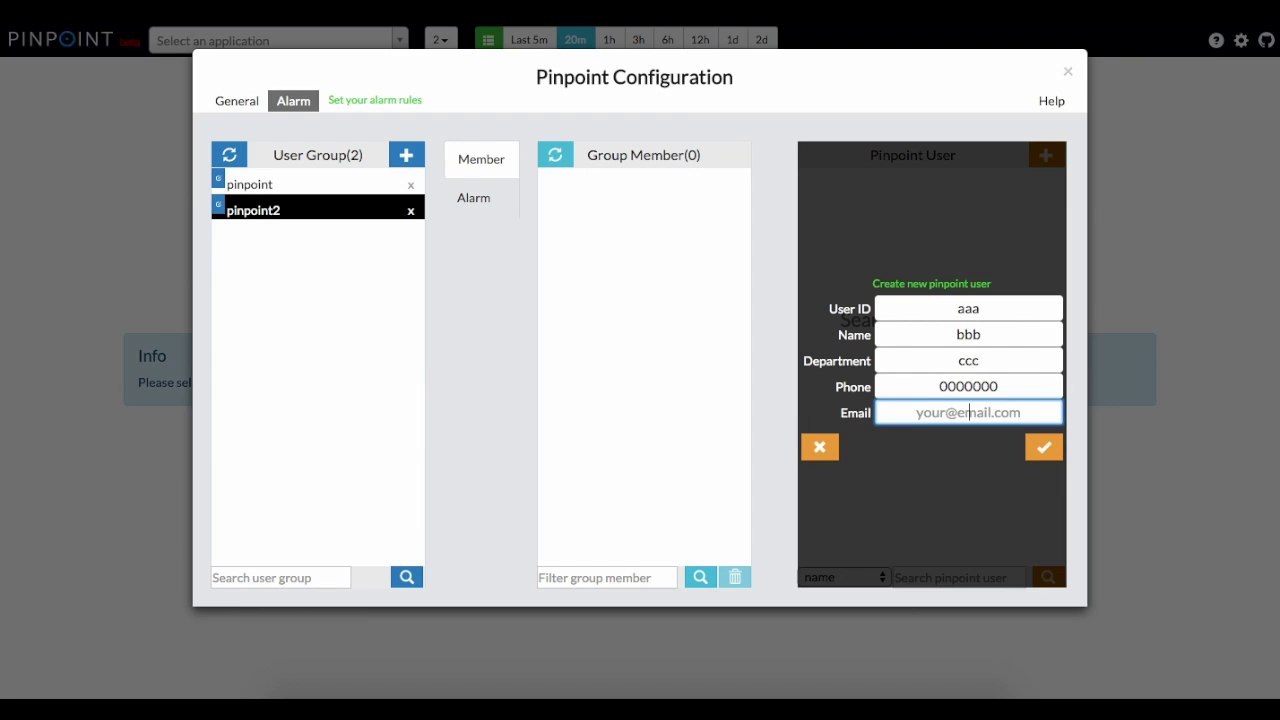
pyautogui.write('aaa@bb.com')
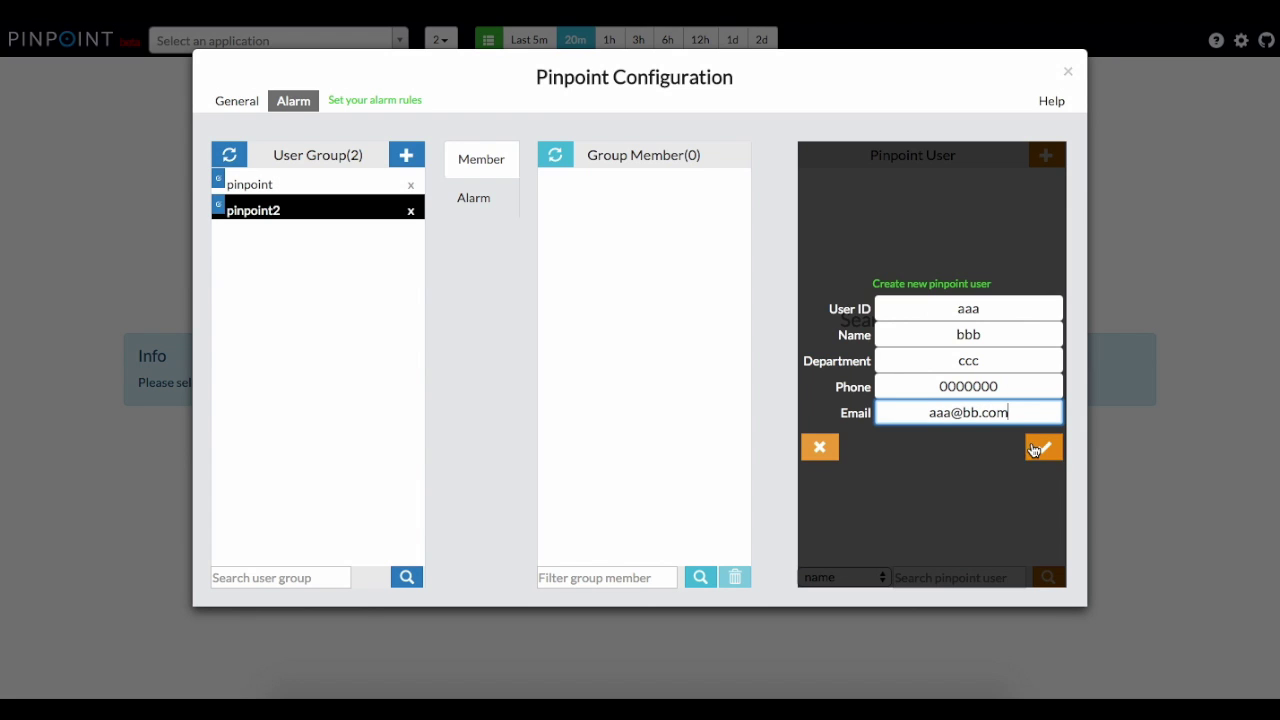
pyautogui.click(1042, 448)
pyautogui.click(805, 181)
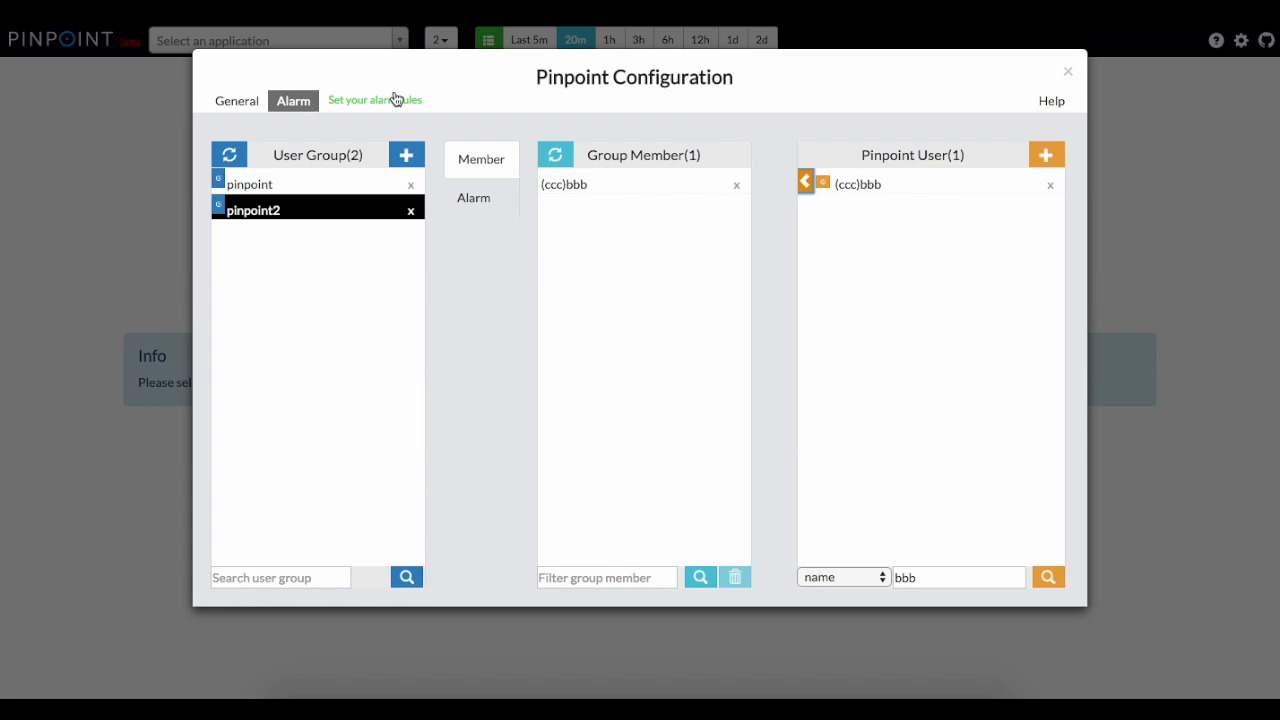
# Step: Add a SLOW COUNT alarm rule for DEVIEW_BOOTH_APP to group pinpoint2 with threshold 10 and e-mail notification, and close the configuration
pyautogui.click(476, 198)
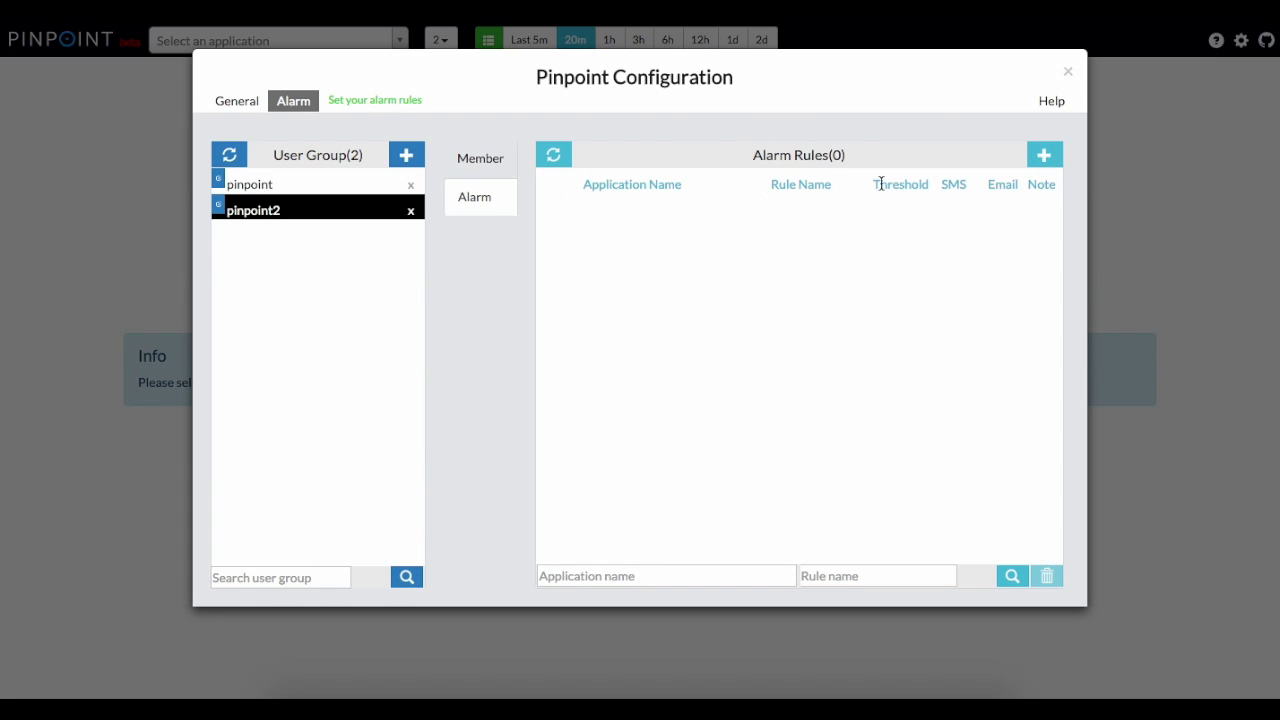
pyautogui.click(1040, 155)
pyautogui.click(796, 248)
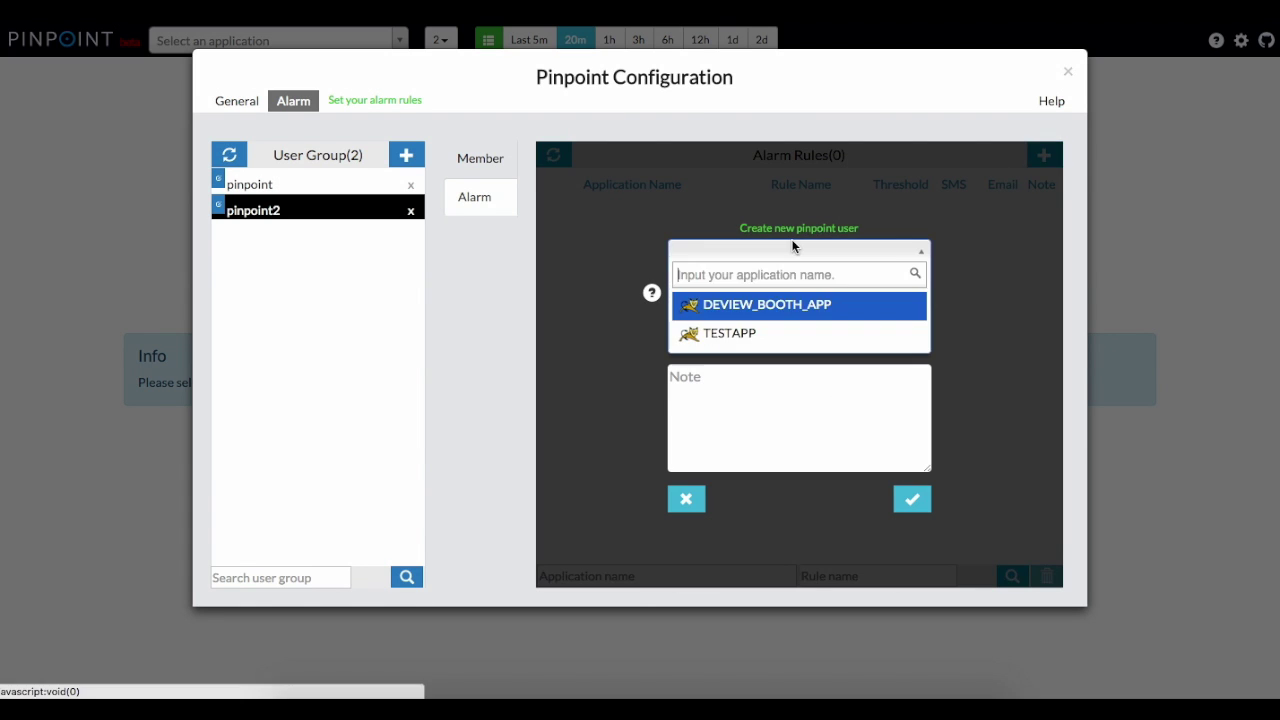
pyautogui.click(766, 305)
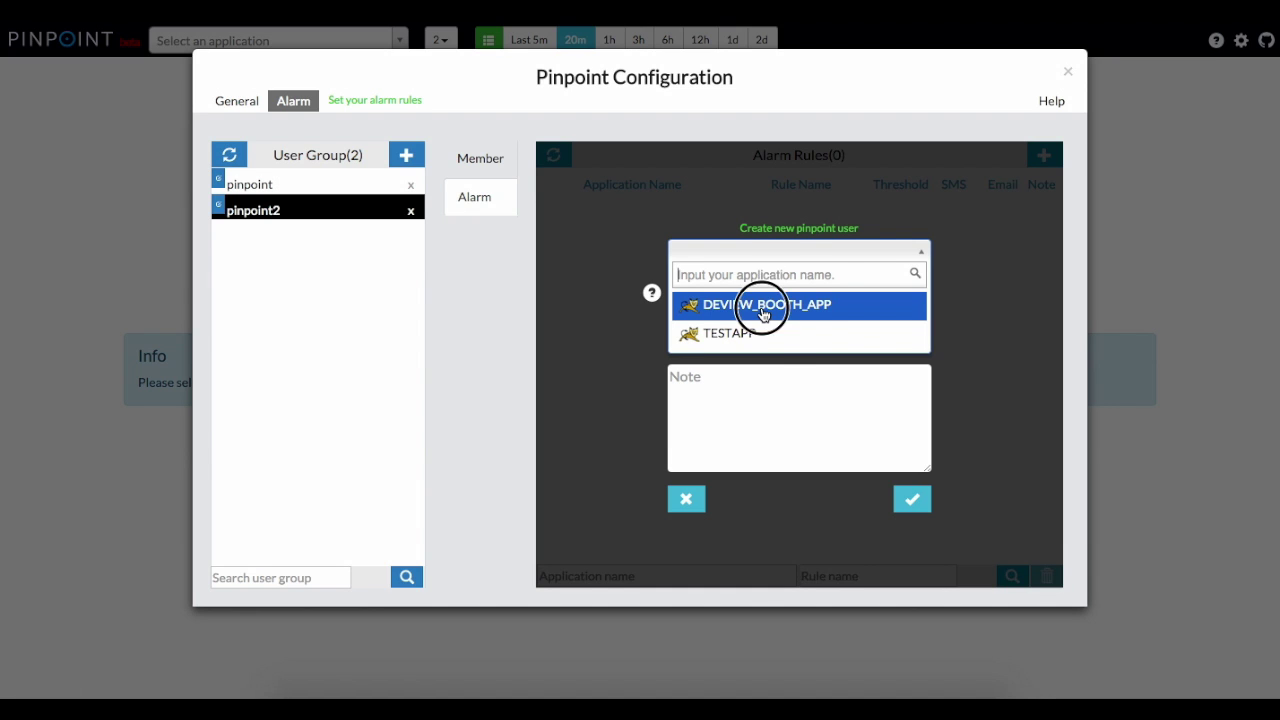
pyautogui.click(868, 296)
pyautogui.click(800, 344)
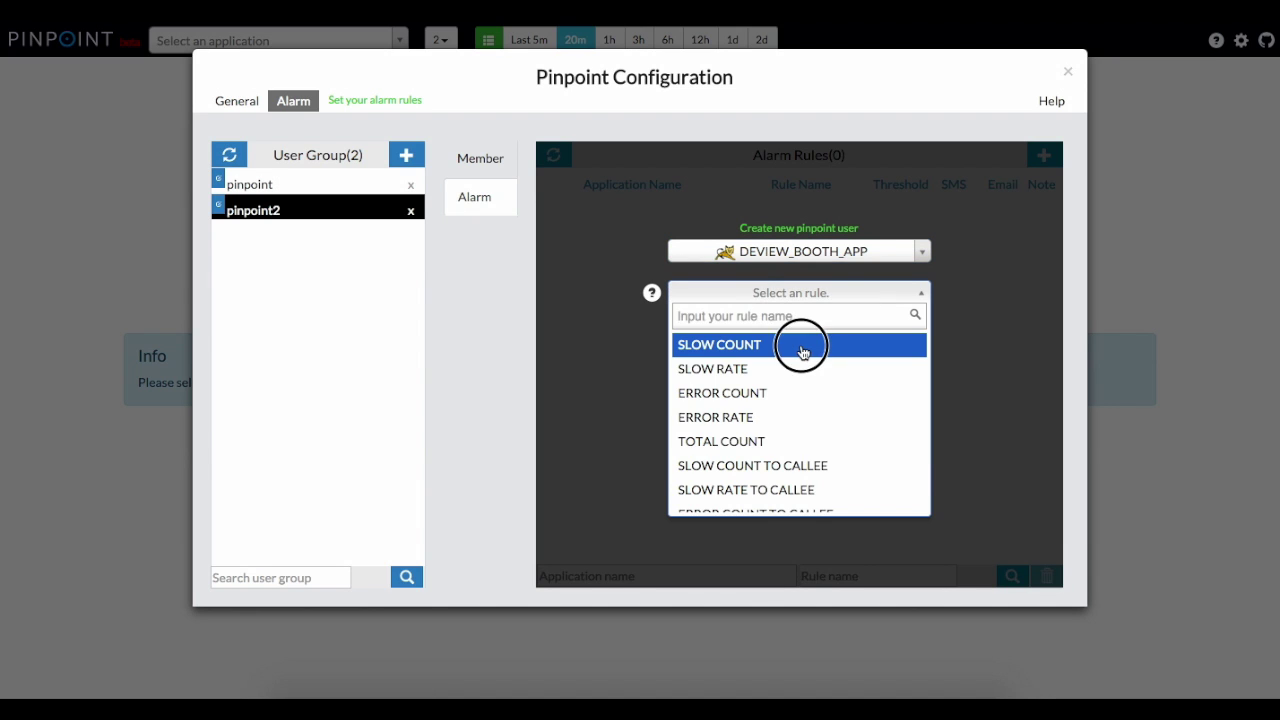
pyautogui.click(751, 333)
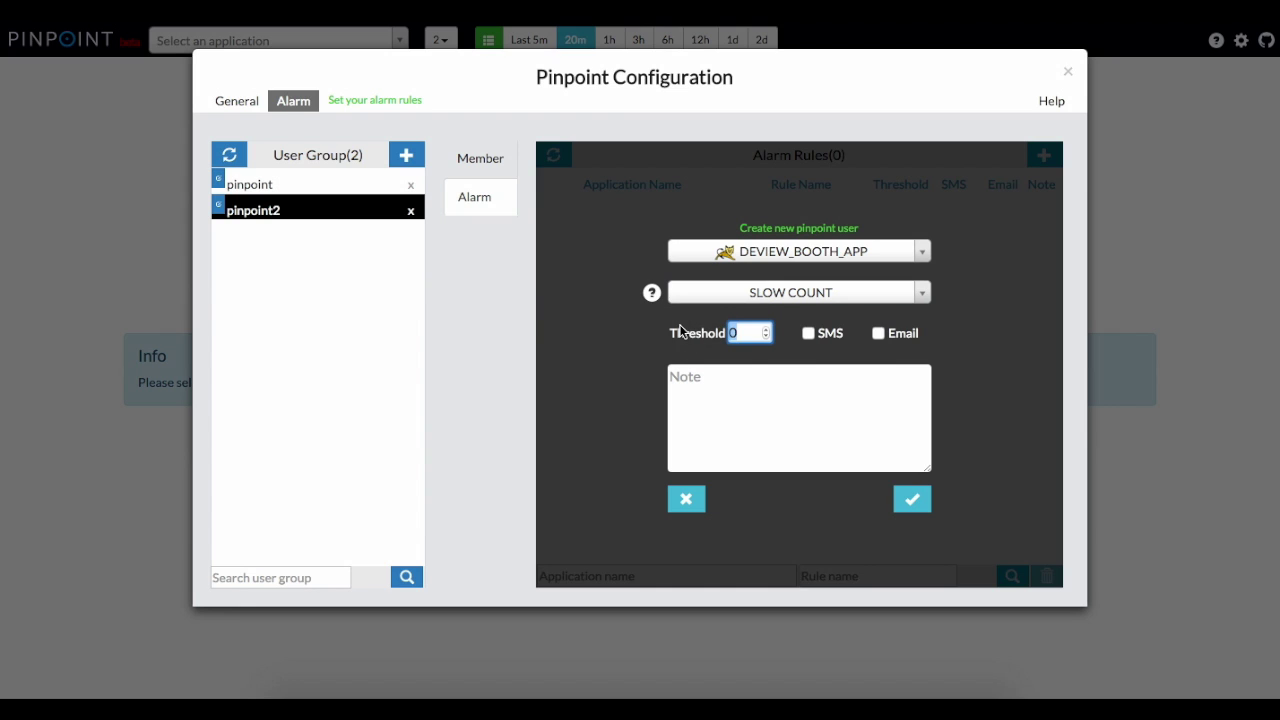
pyautogui.write('10')
pyautogui.click(883, 337)
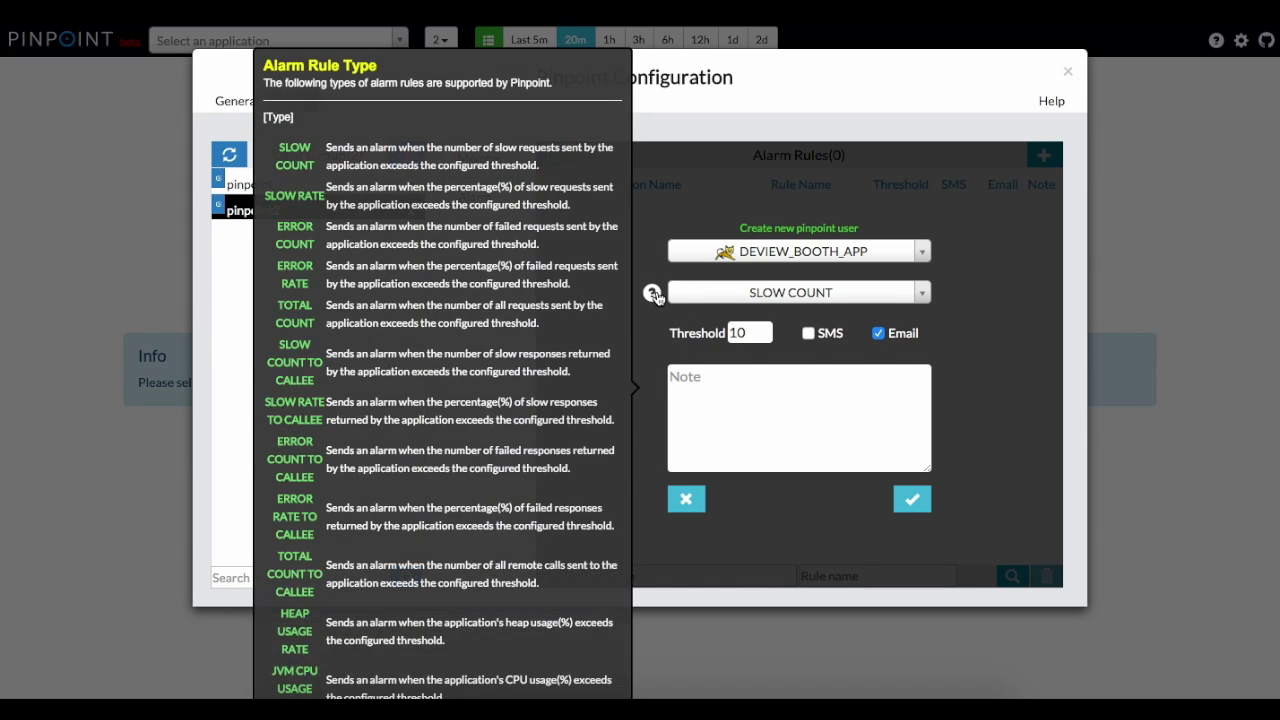
pyautogui.click(912, 499)
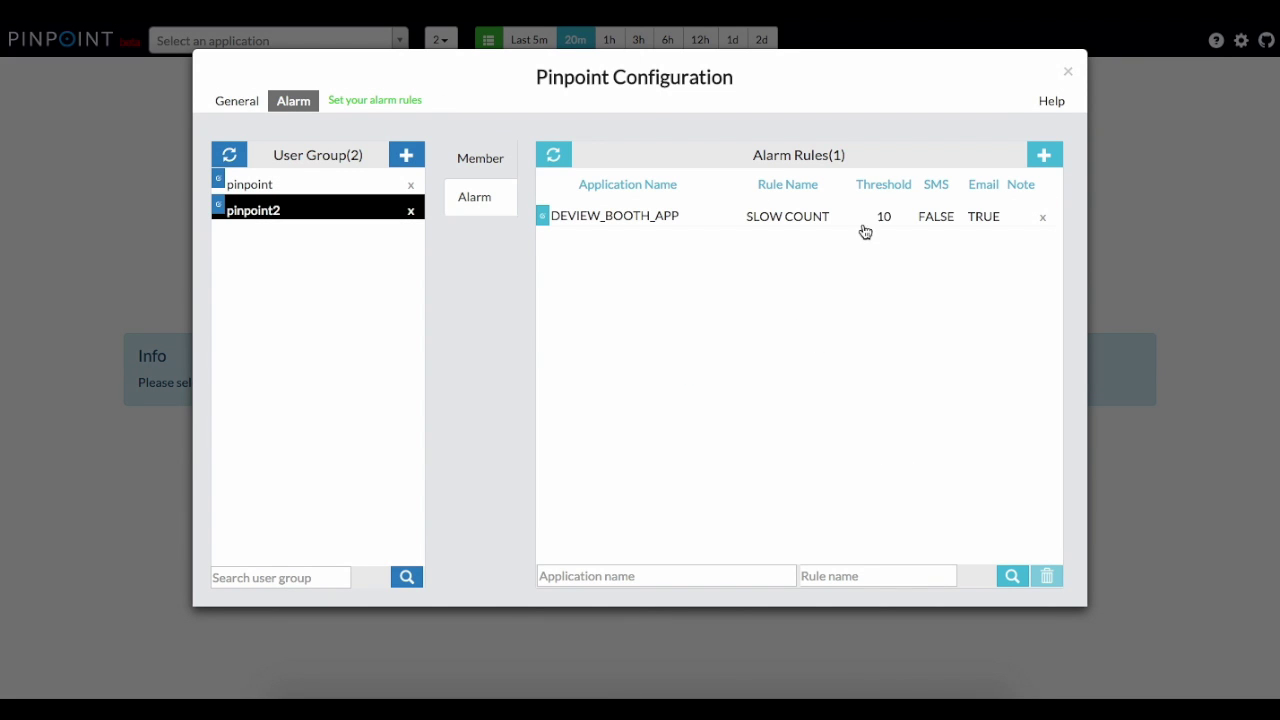
pyautogui.click(1067, 72)
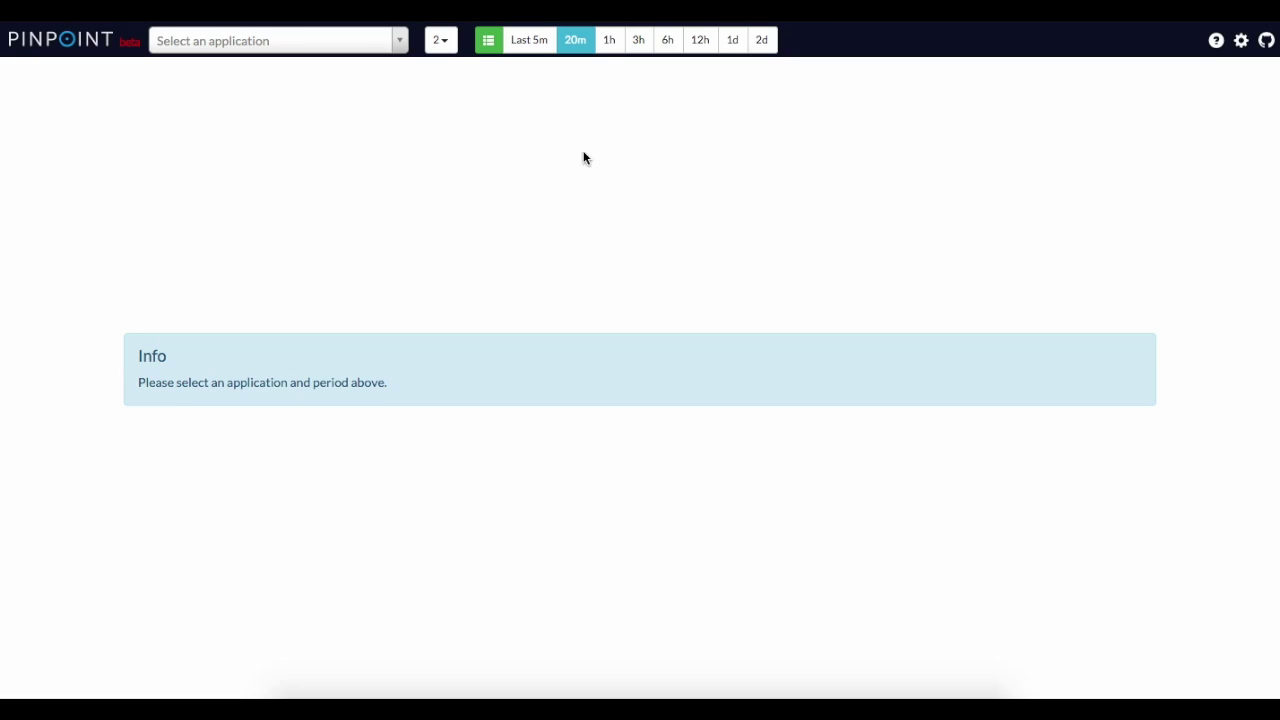
# Step: Open DEVIEW_BOOTH_APP from the favorites, inspect the TESTAPP node on its server map and reselect the DEVIEW_BOOTH_APP node
pyautogui.click(400, 54)
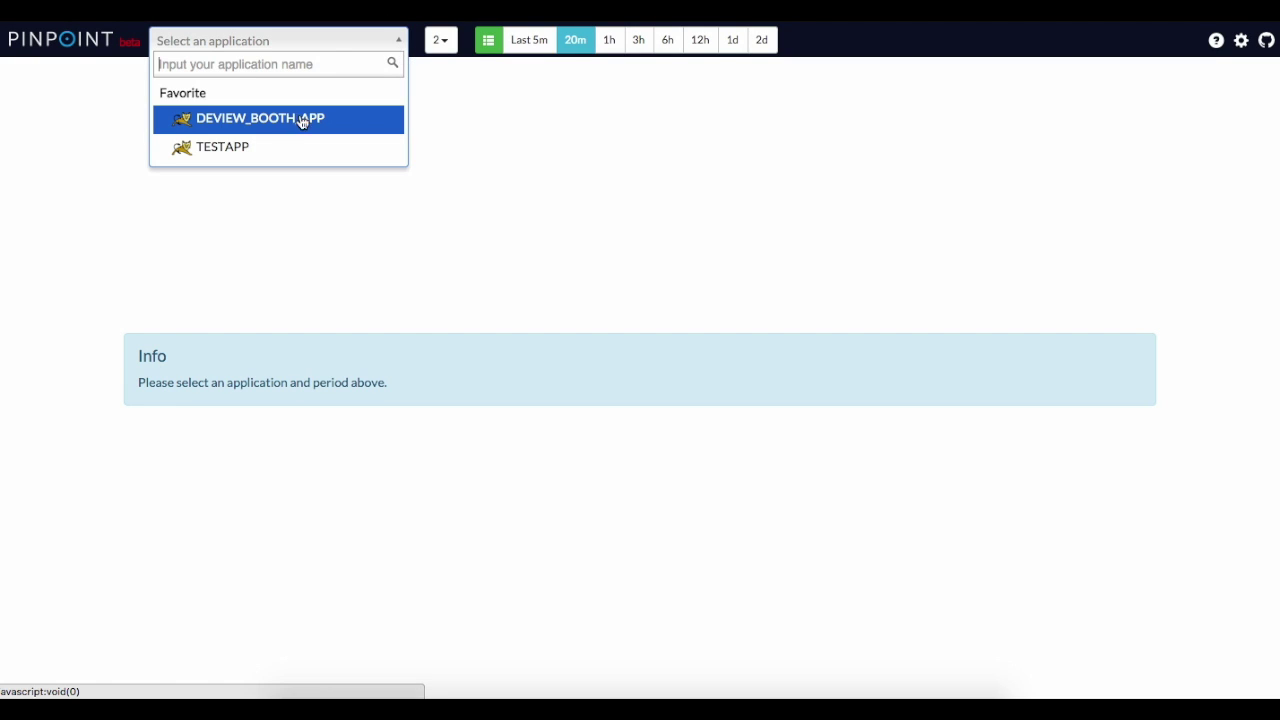
pyautogui.click(288, 119)
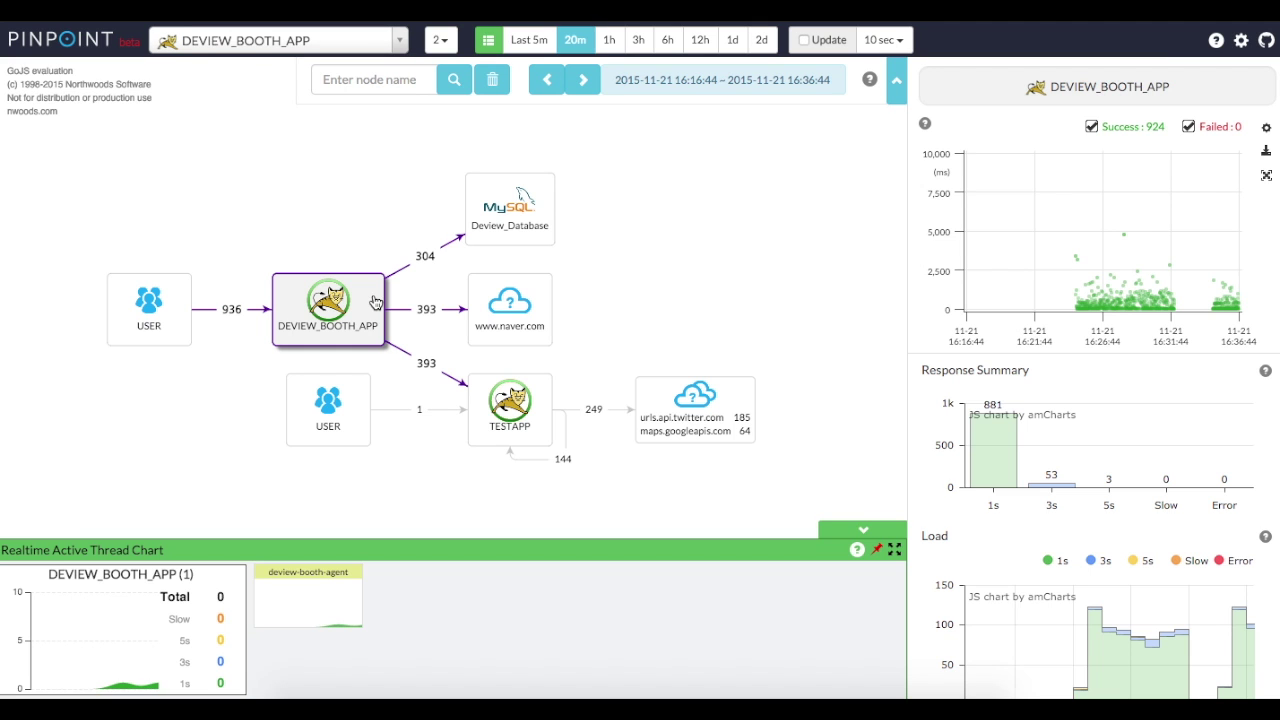
pyautogui.click(503, 428)
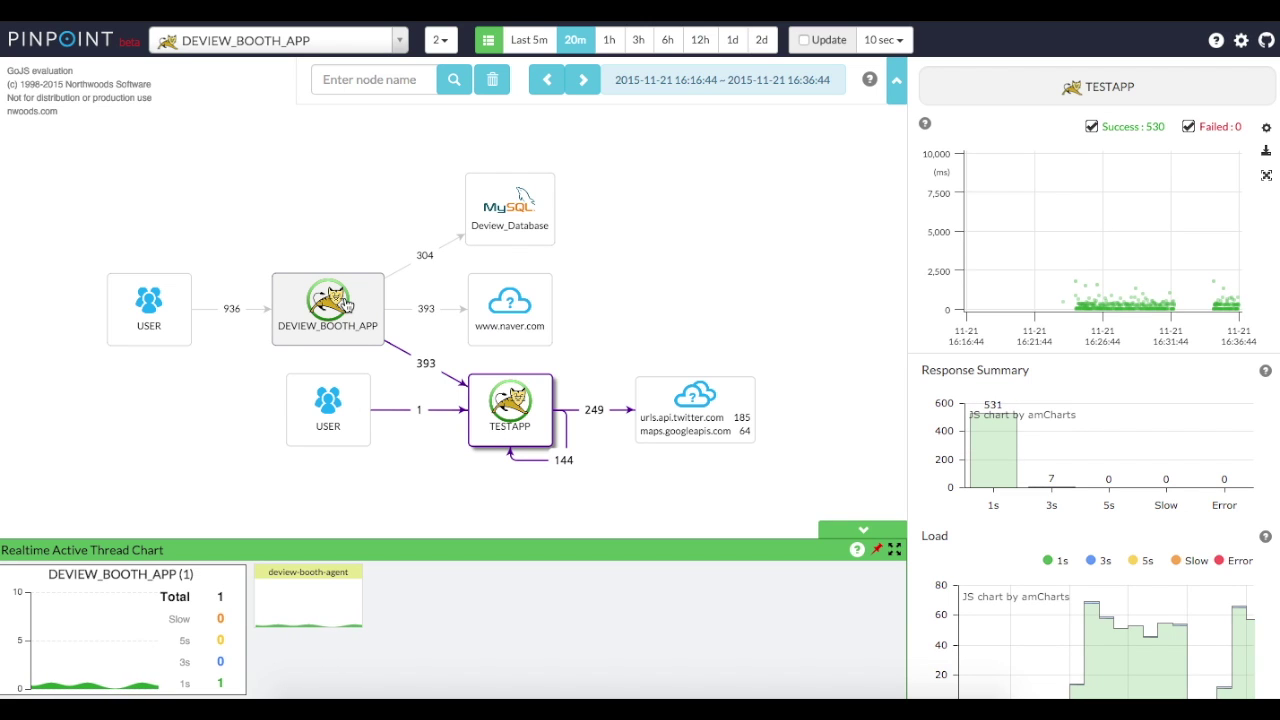
pyautogui.click(347, 305)
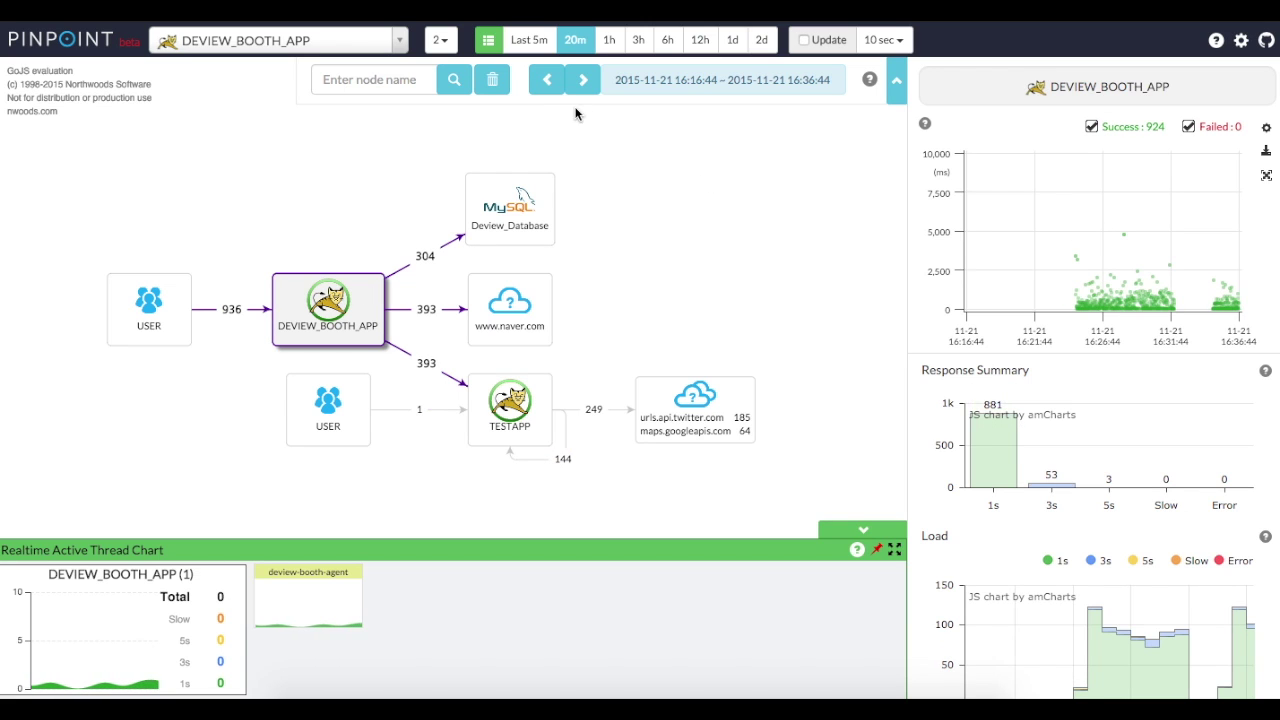
# Step: Read the Server Map help and collapse the search and time range bar above the map
pyautogui.click(871, 80)
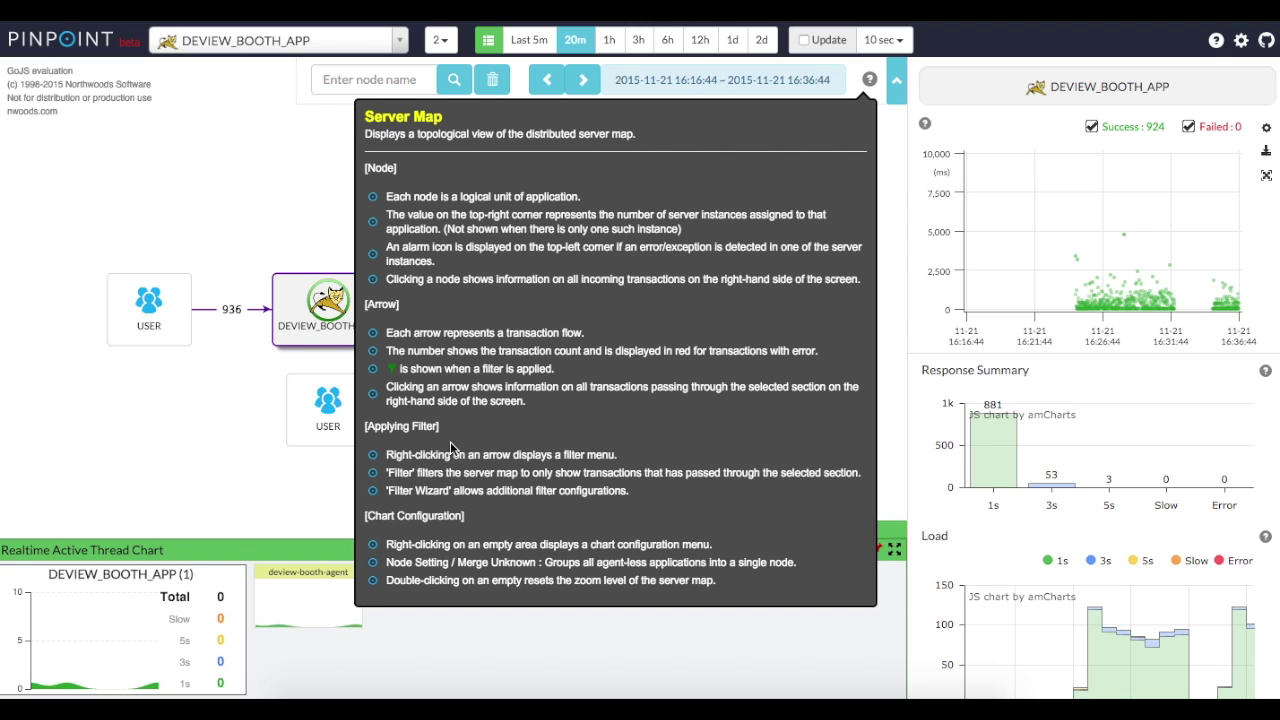
pyautogui.click(869, 79)
pyautogui.click(897, 79)
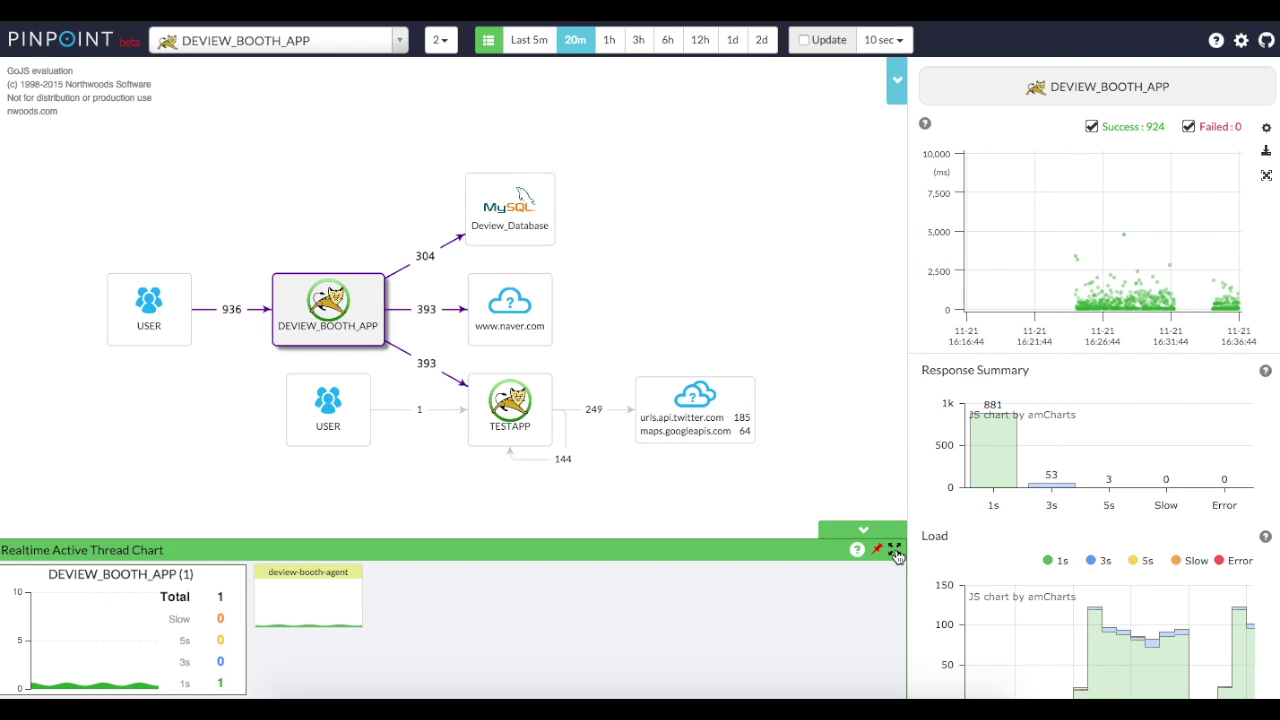
# Step: Enlarge the Realtime Active Thread Chart and restore it, then hide the chart and show it again
pyautogui.click(894, 549)
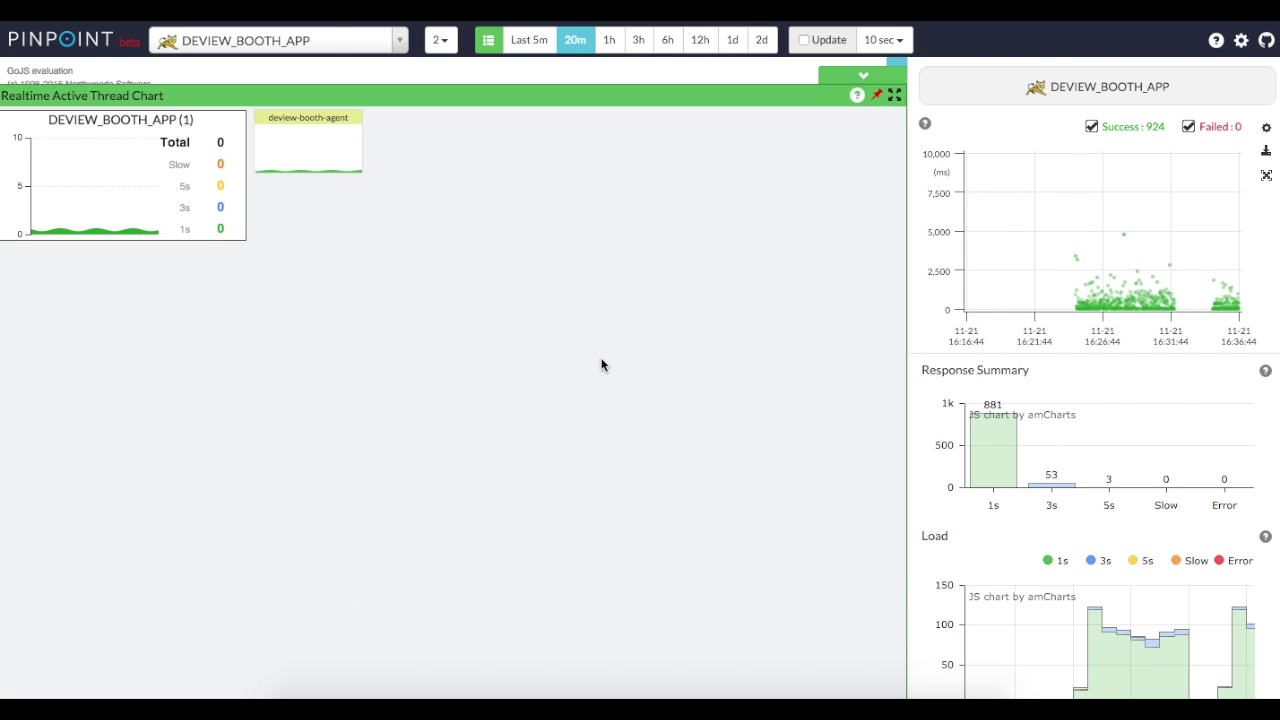
pyautogui.click(894, 98)
pyautogui.click(838, 532)
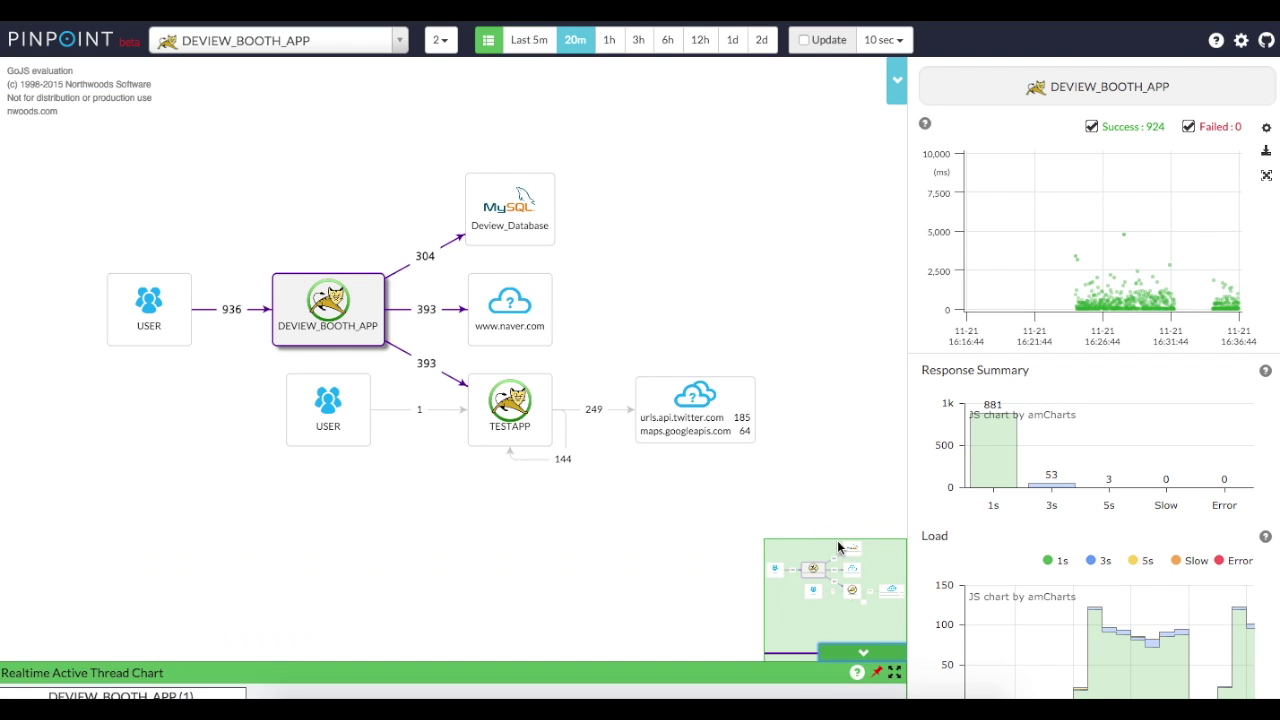
pyautogui.click(862, 652)
pyautogui.click(861, 692)
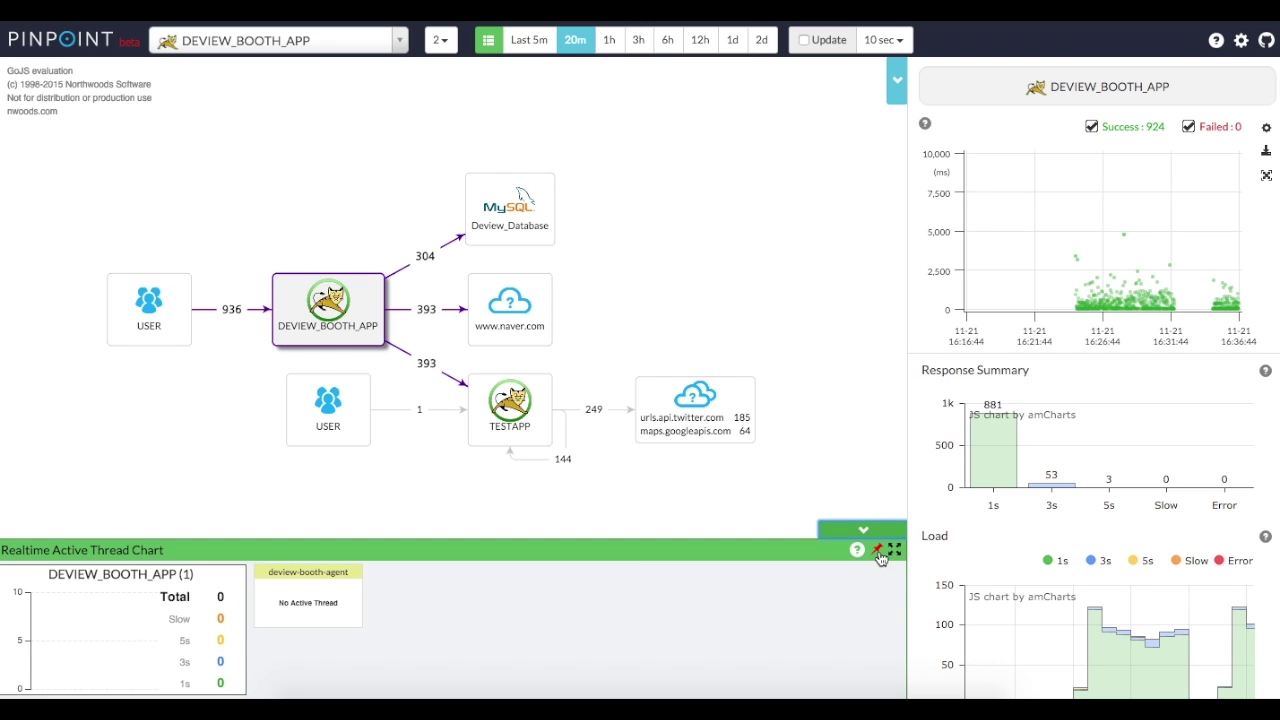
# Step: Pin the Realtime Active Thread Chart on TESTAPP, then unpin it, switch it back to DEVIEW_BOOTH_APP and pin it again
pyautogui.click(514, 412)
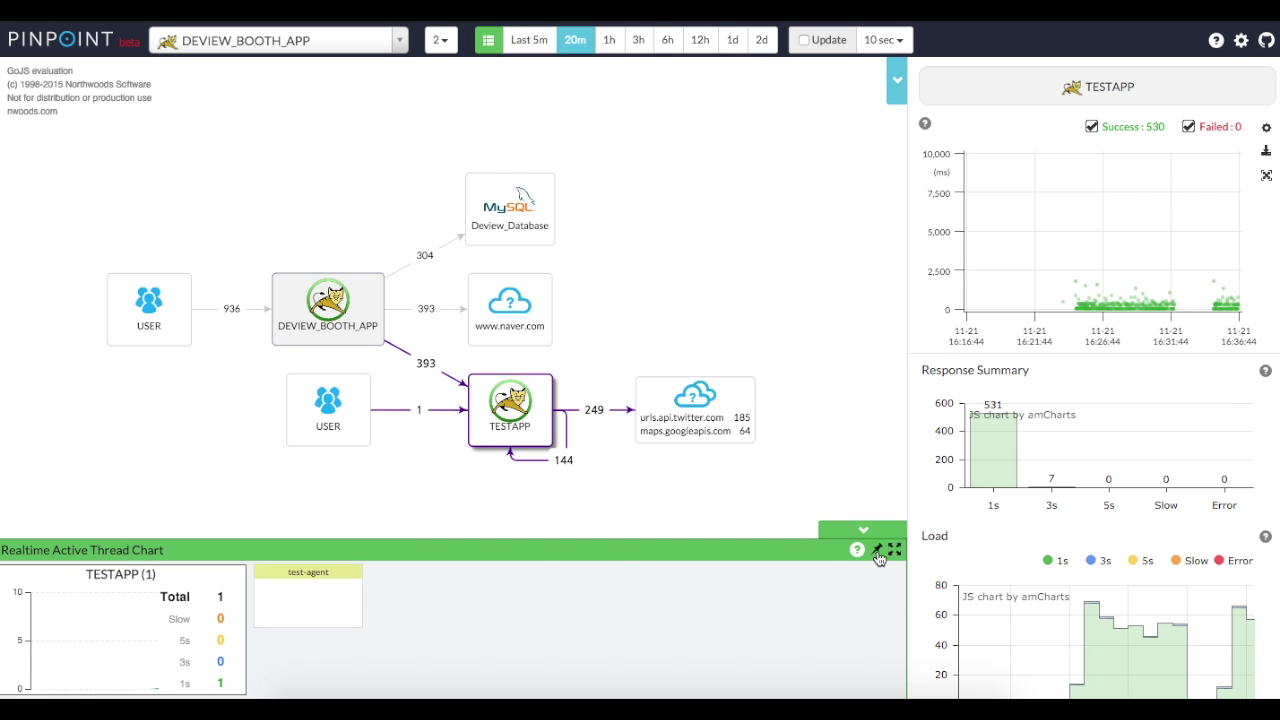
pyautogui.click(352, 330)
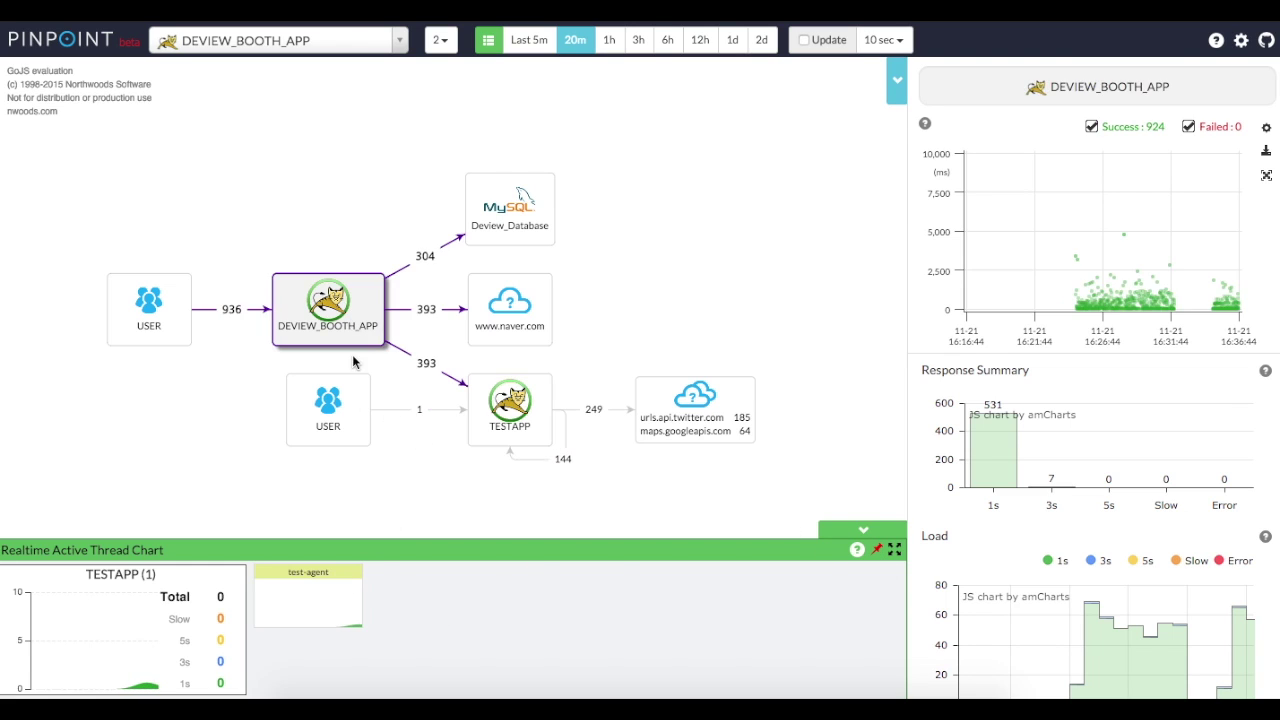
pyautogui.click(879, 550)
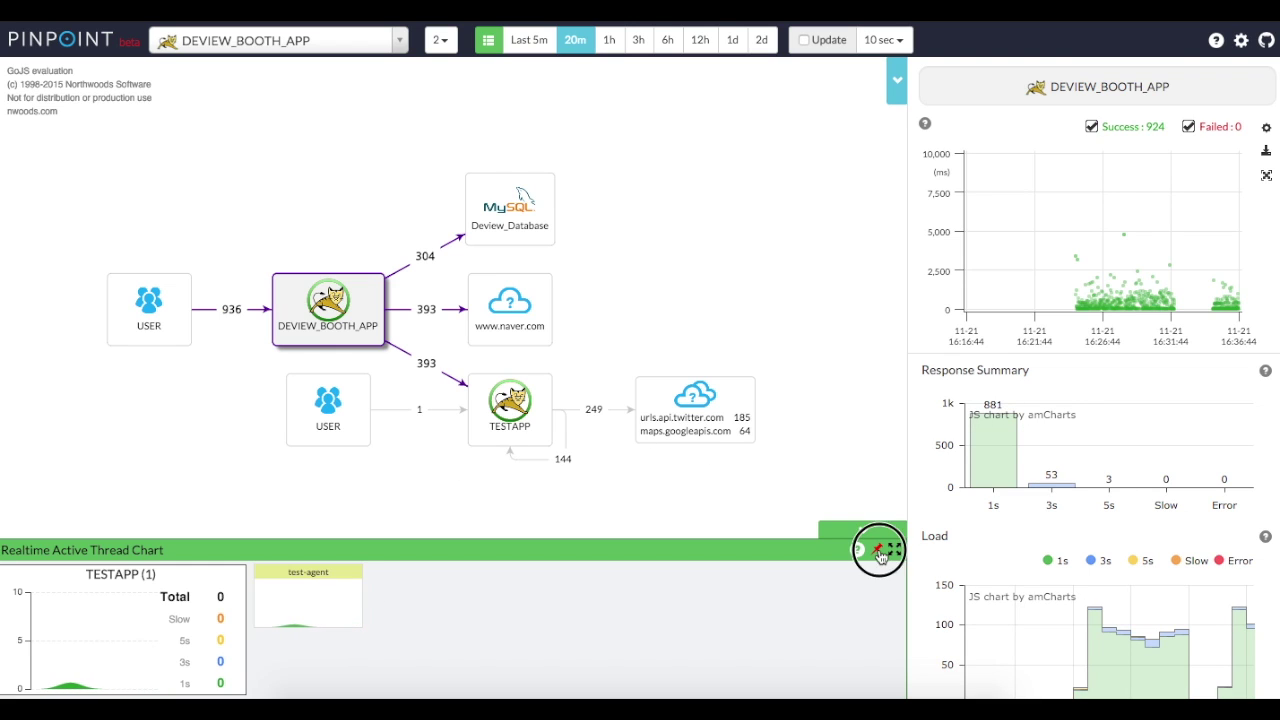
pyautogui.click(350, 318)
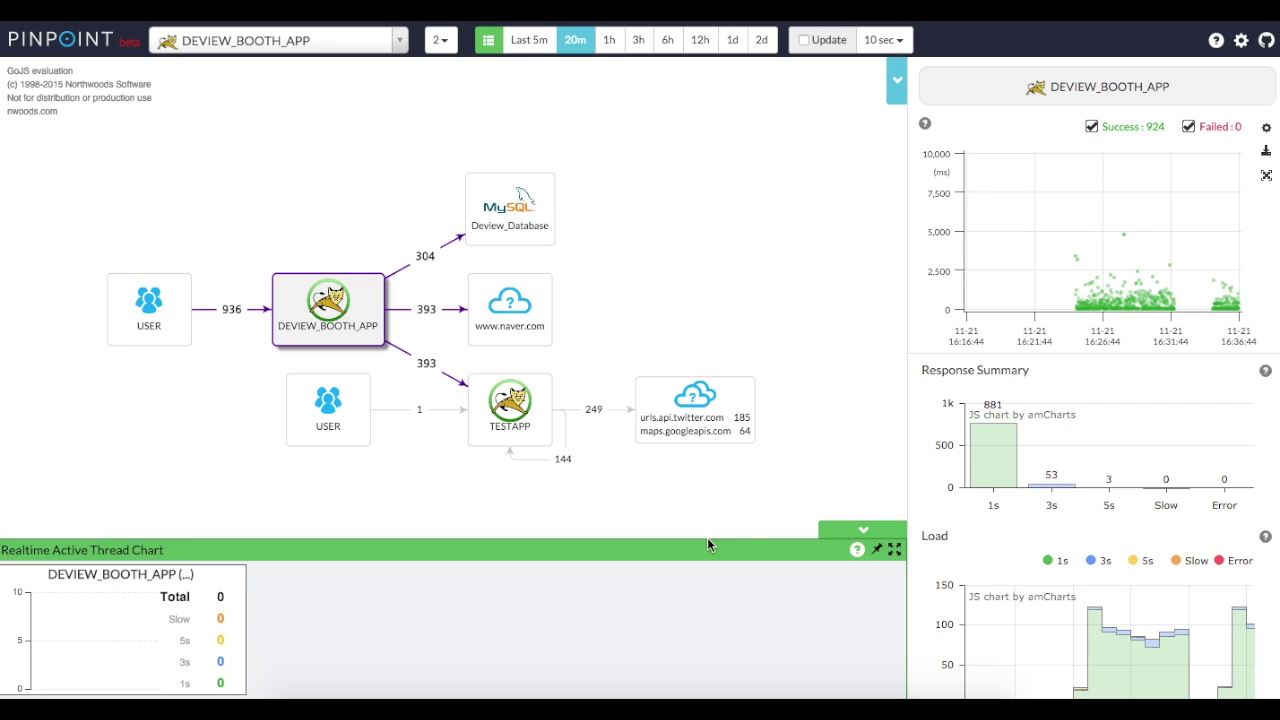
pyautogui.click(878, 551)
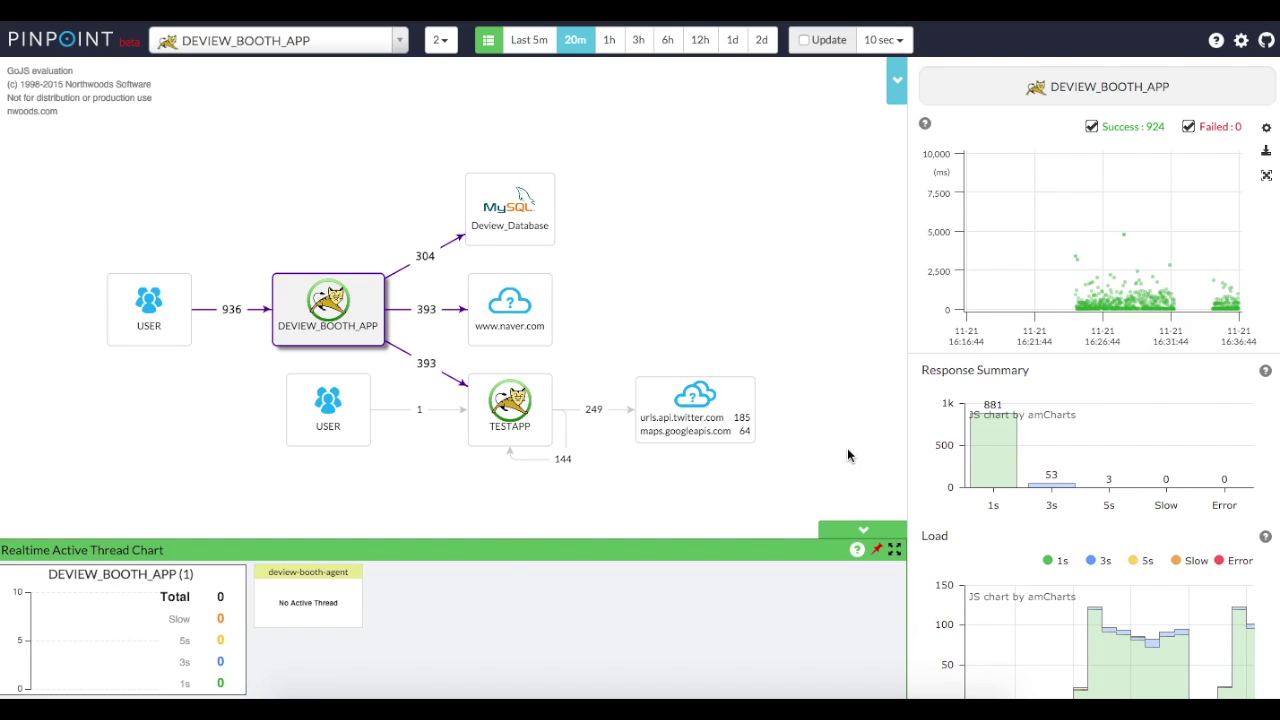
# Step: View the scatter chart's help, then hide its successful transactions and show them again
pyautogui.moveTo(1227, 263); pyautogui.dragTo(1245, 316)
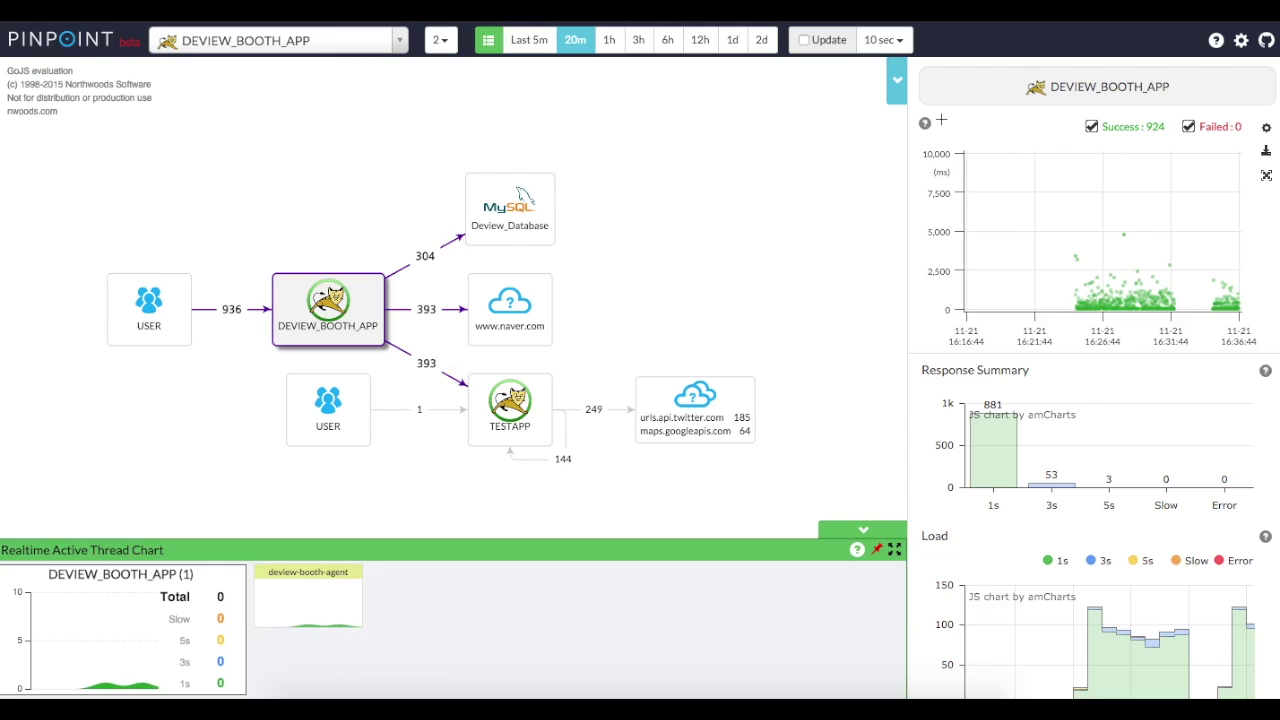
pyautogui.click(925, 123)
pyautogui.click(925, 123)
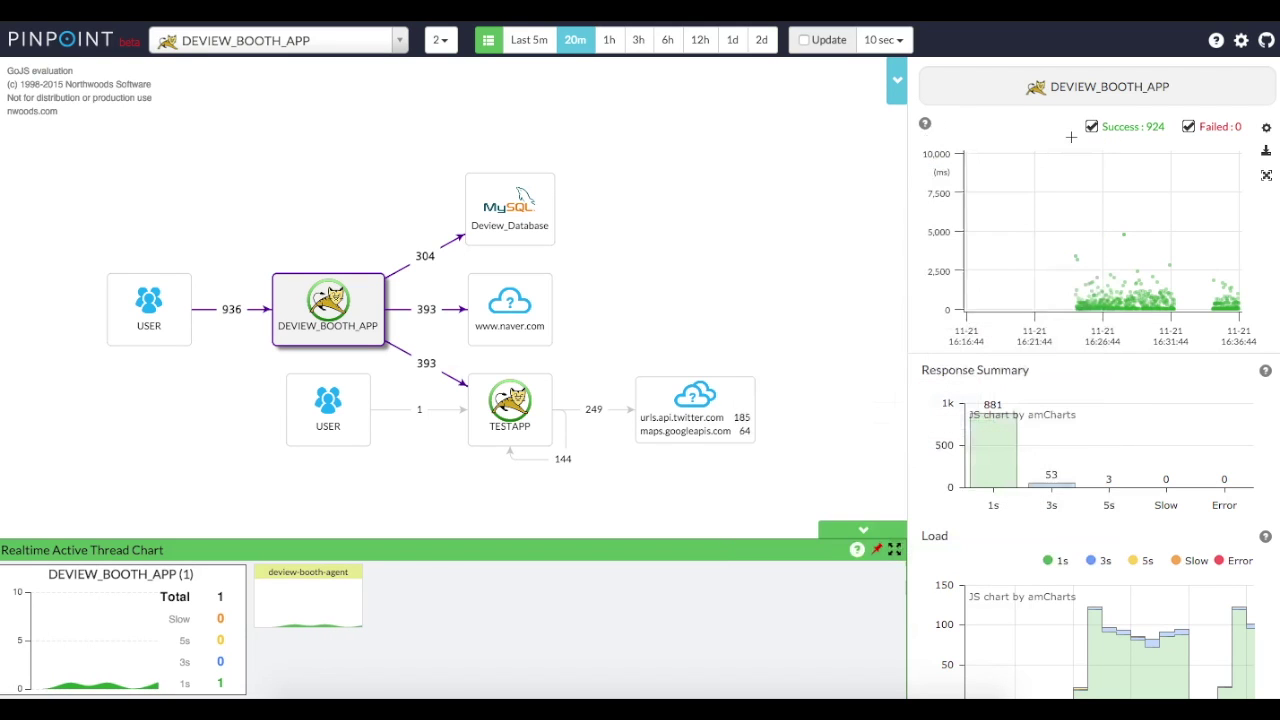
pyautogui.click(1146, 126)
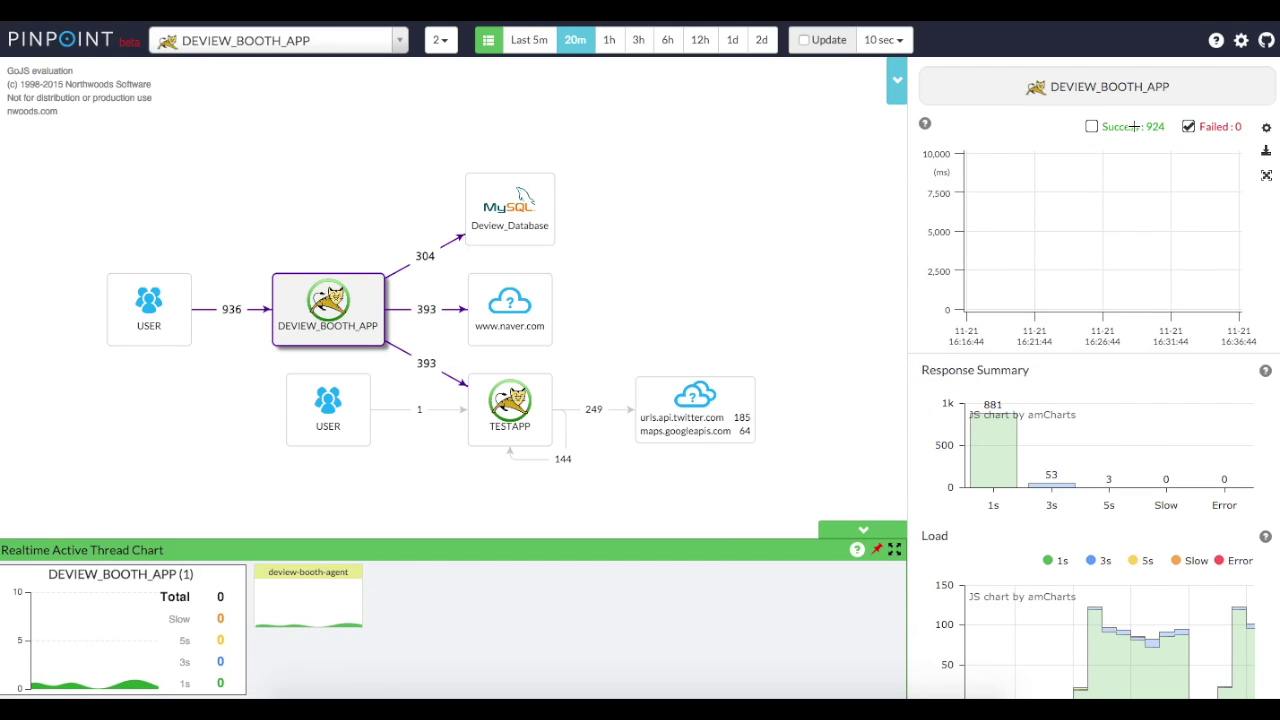
pyautogui.click(1091, 126)
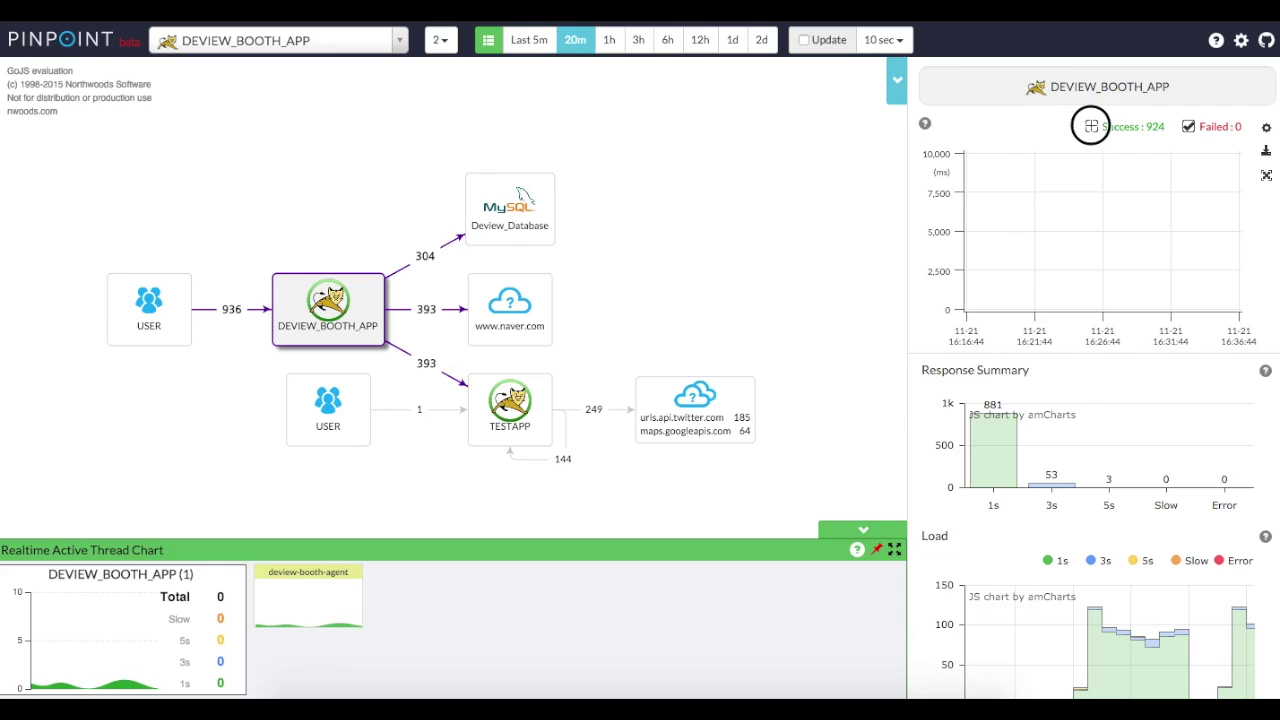
# Step: Open and close the scatter chart's settings, then open its enlarged view
pyautogui.click(1267, 129)
pyautogui.click(1267, 129)
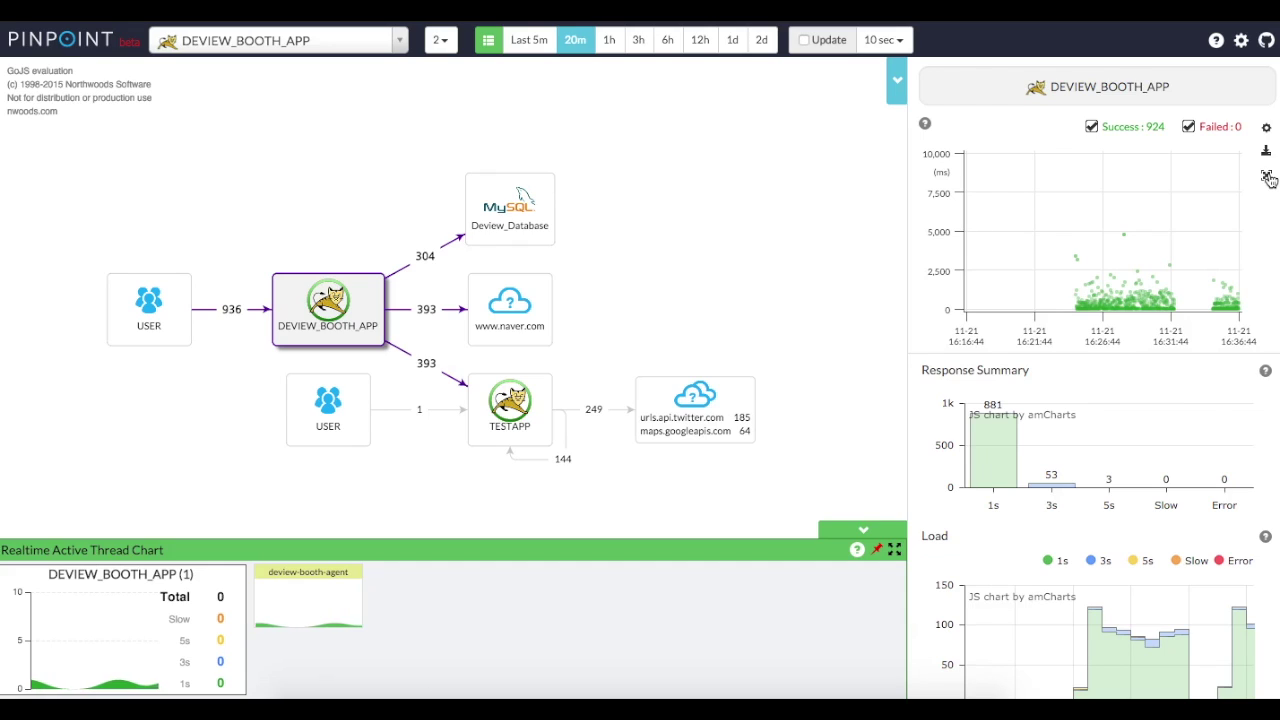
pyautogui.click(1267, 177)
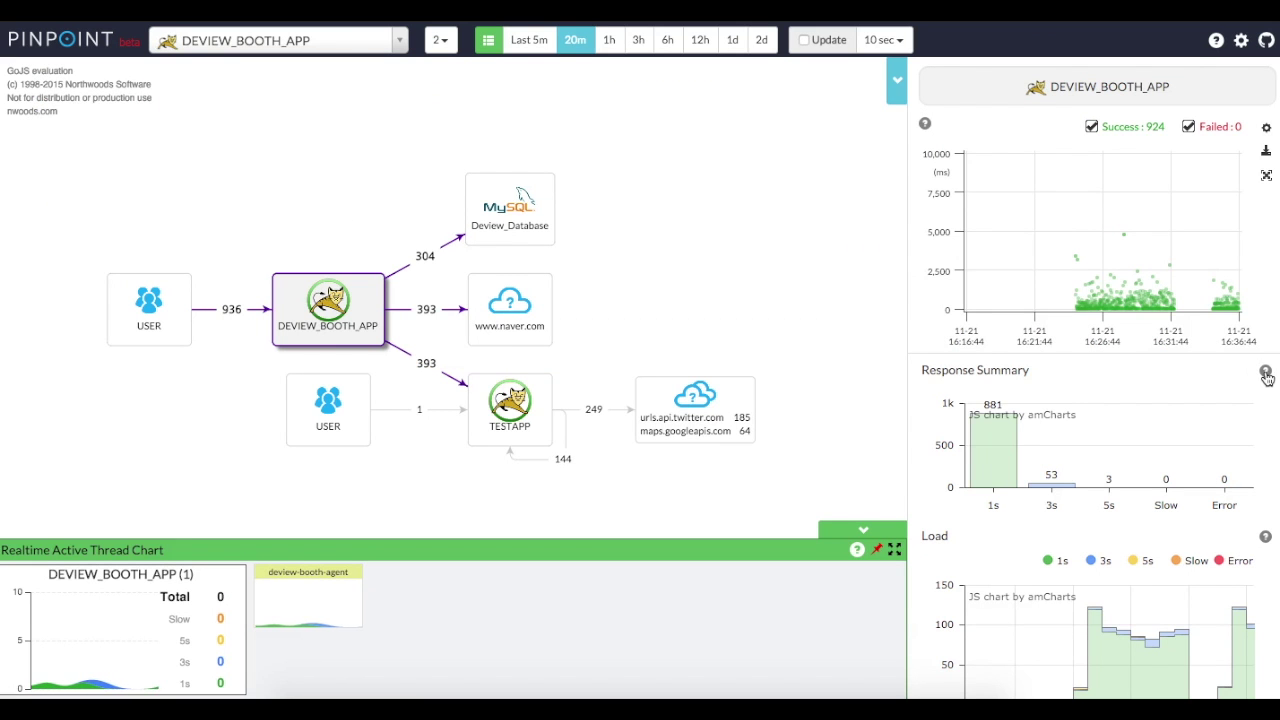
# Step: Read the help for the Response Summary and Load charts of DEVIEW_BOOTH_APP
pyautogui.moveTo(1266, 376)
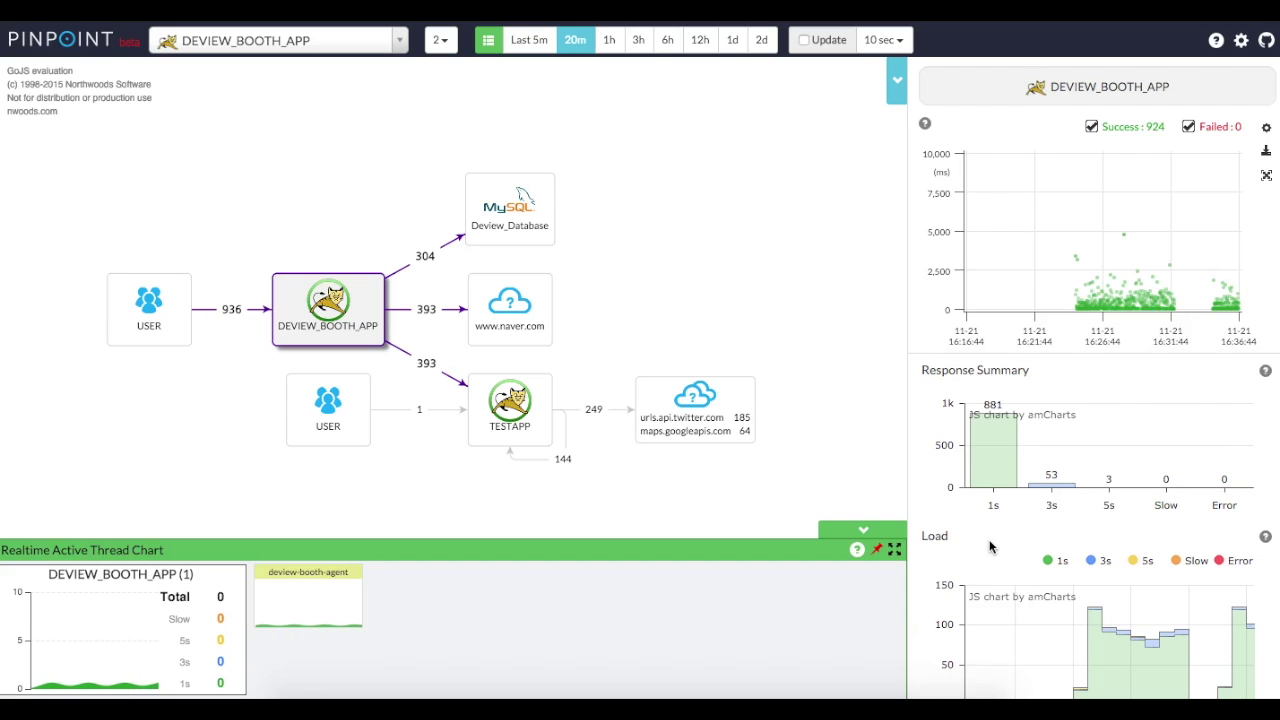
pyautogui.scroll(-1, 990, 546)
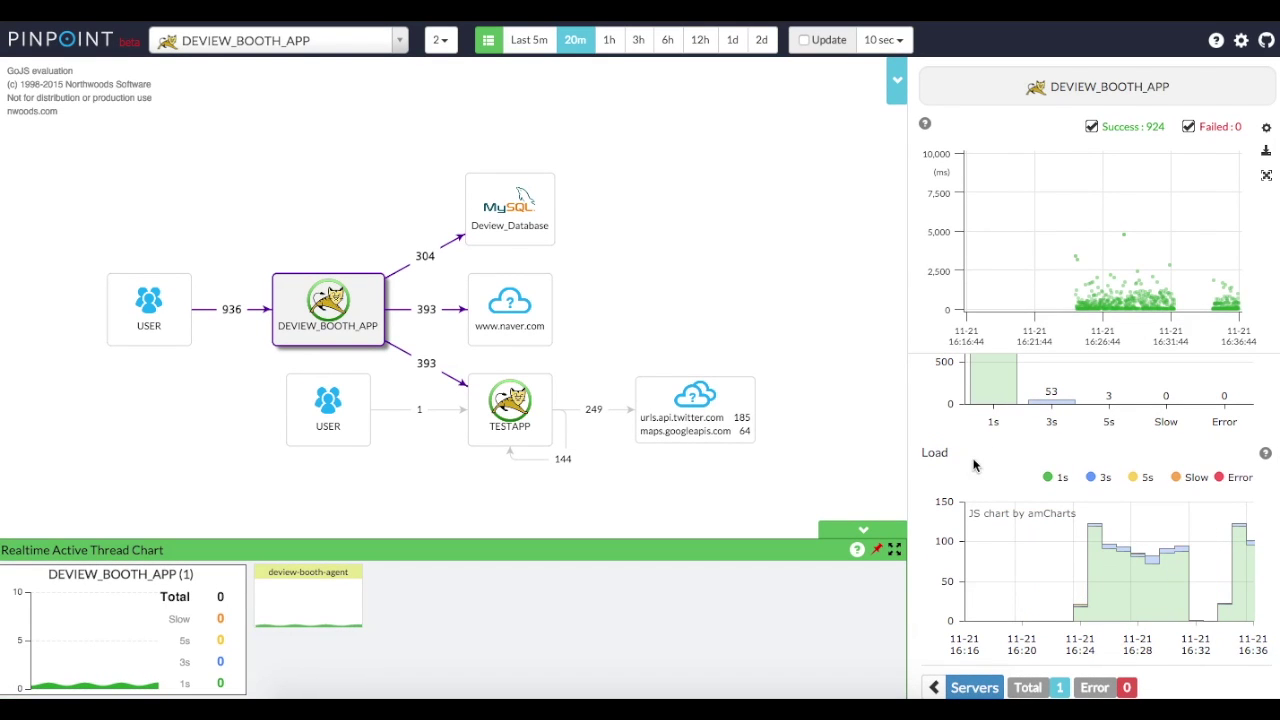
pyautogui.click(1265, 455)
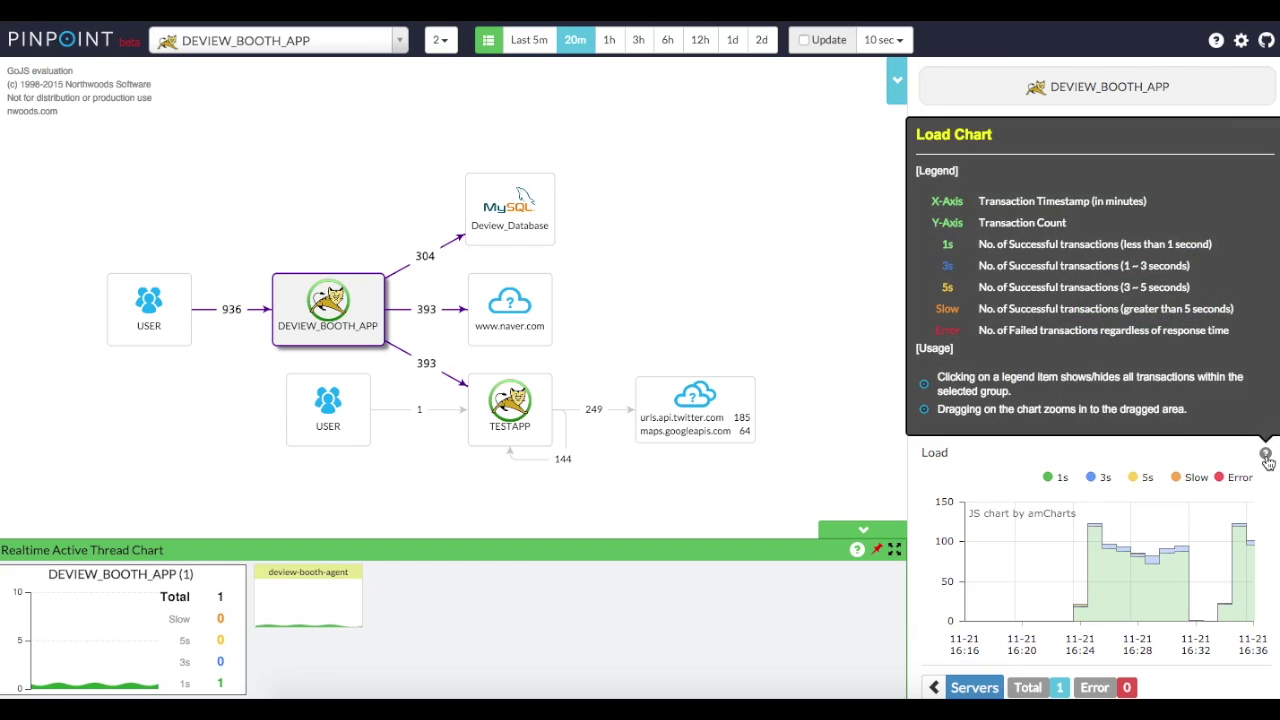
pyautogui.click(1266, 456)
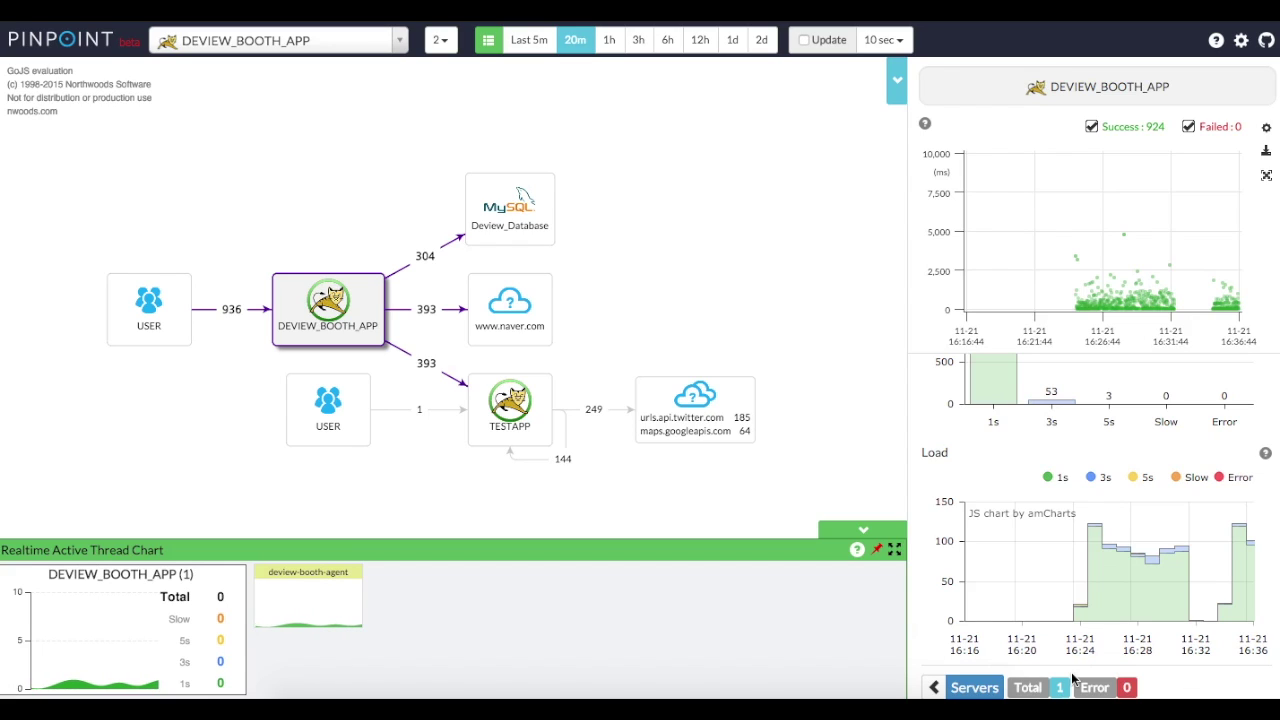
# Step: View the server list of DEVIEW_BOOTH_APP and its help, then close the list
pyautogui.click(978, 688)
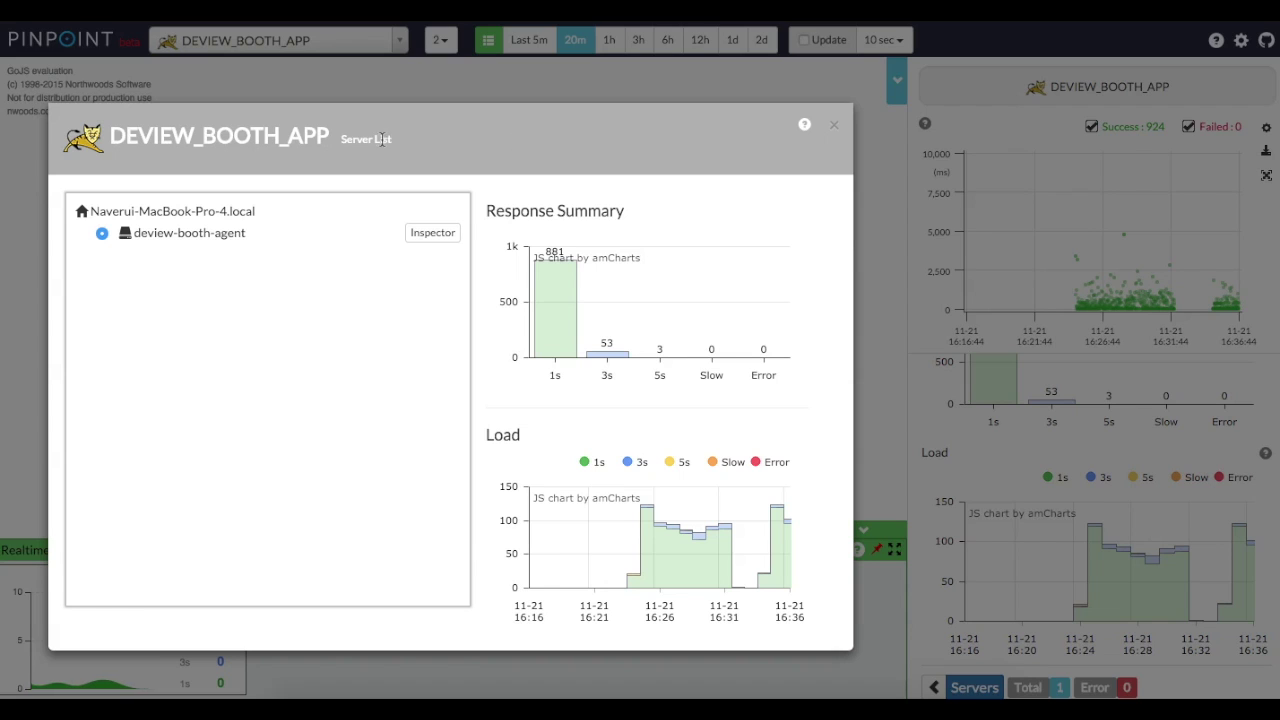
pyautogui.moveTo(803, 126)
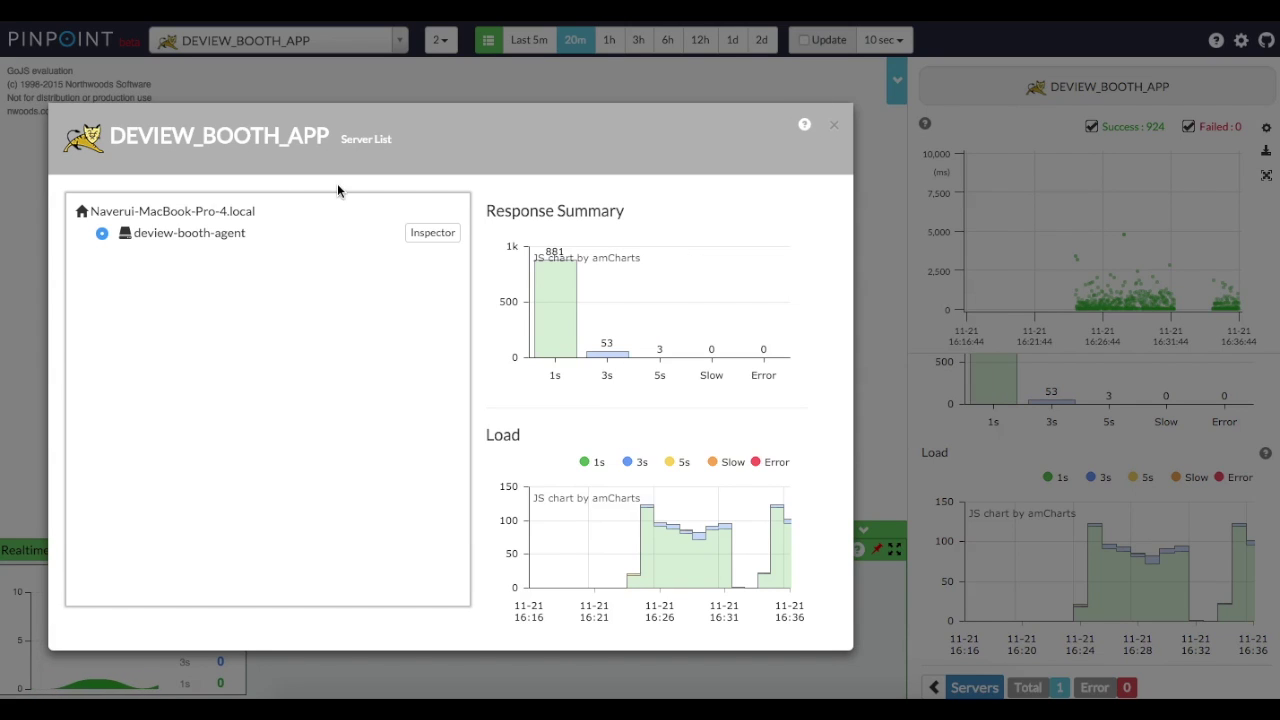
pyautogui.click(835, 127)
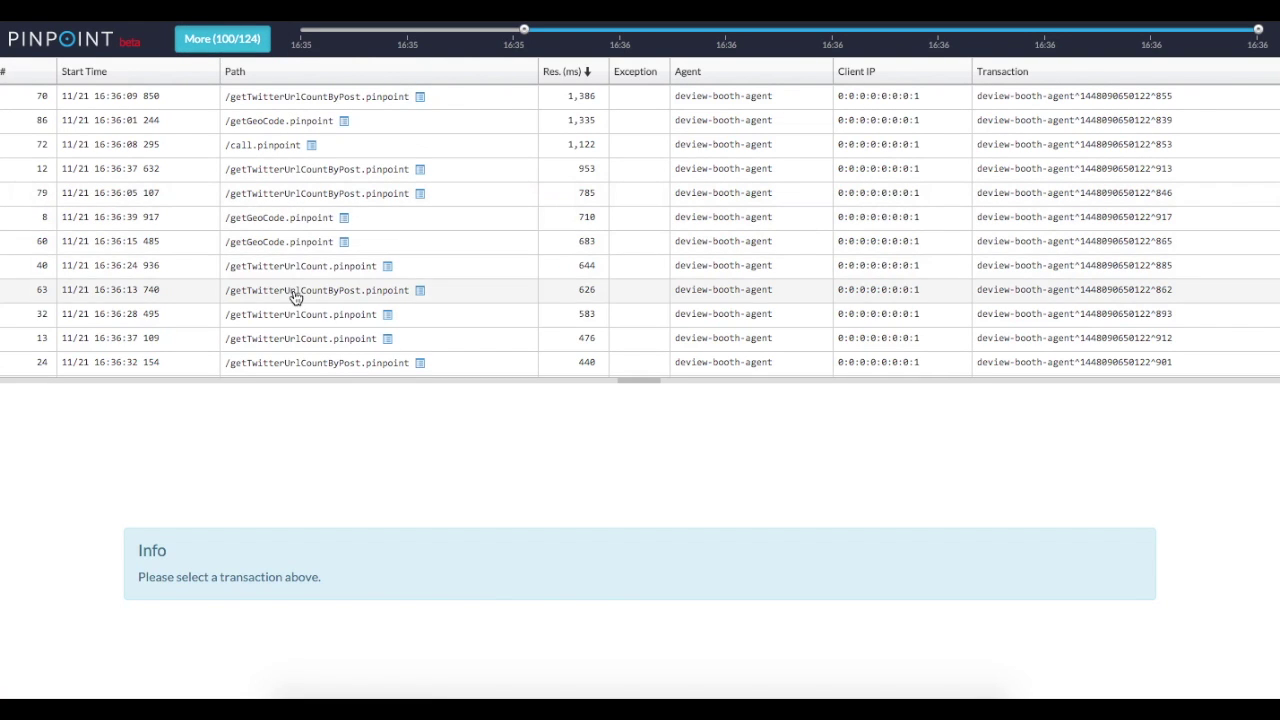
# Step: Sort the transactions by response time in descending order and open the slowest /getTwitterUrlCountByPost.pinpoint transaction
pyautogui.click(570, 76)
pyautogui.click(570, 76)
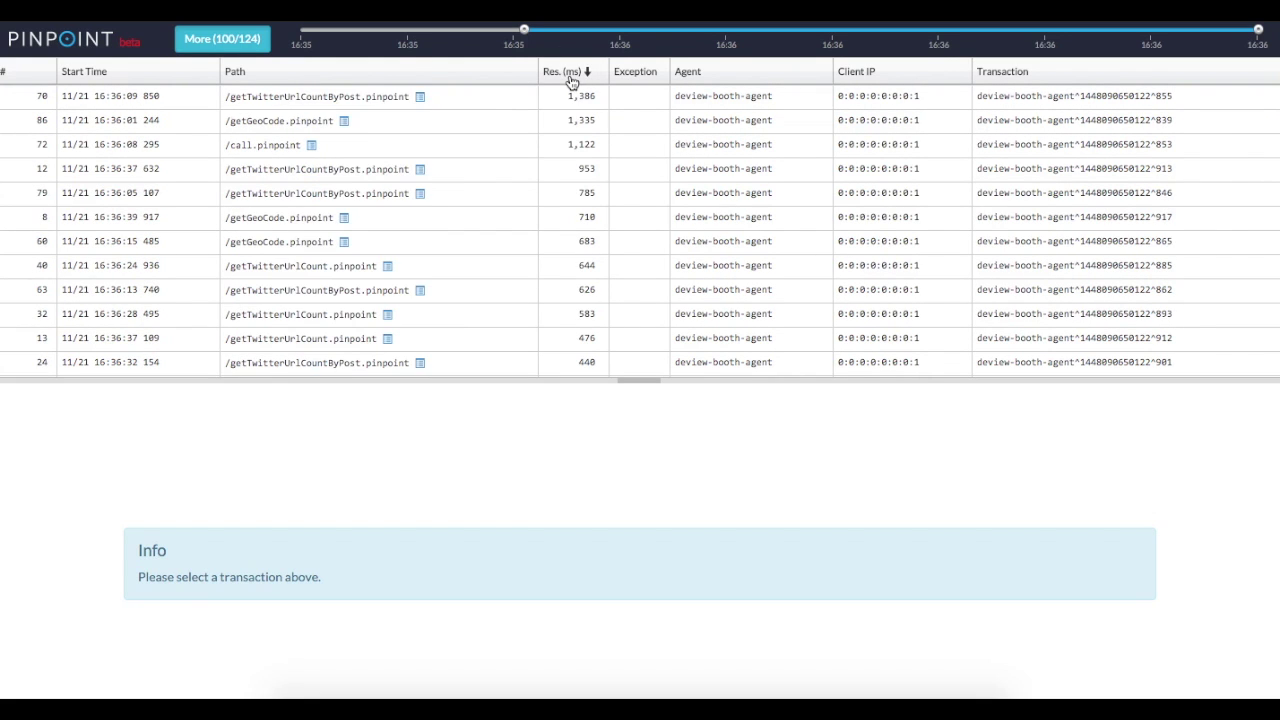
pyautogui.click(303, 96)
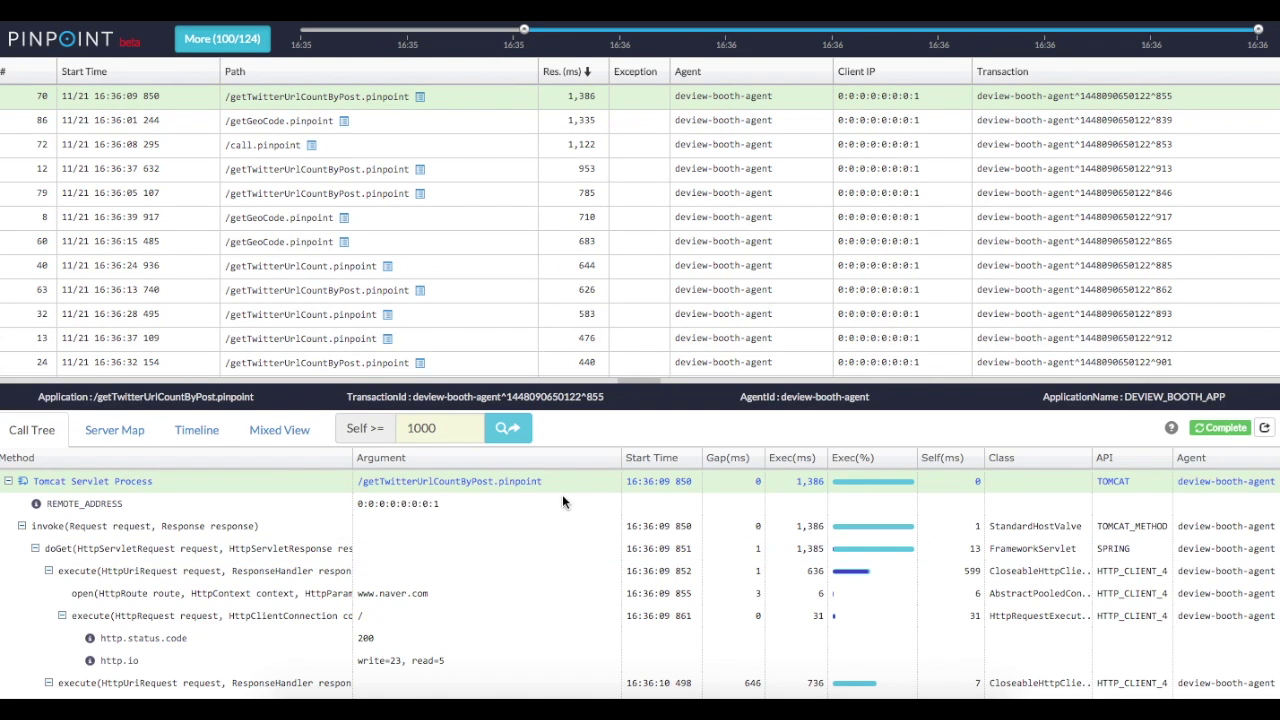
# Step: Examine the method calls, arguments and execution times in the call tree of the opened transaction
pyautogui.scroll(-2, 448, 561)
pyautogui.rightClick(447, 556)
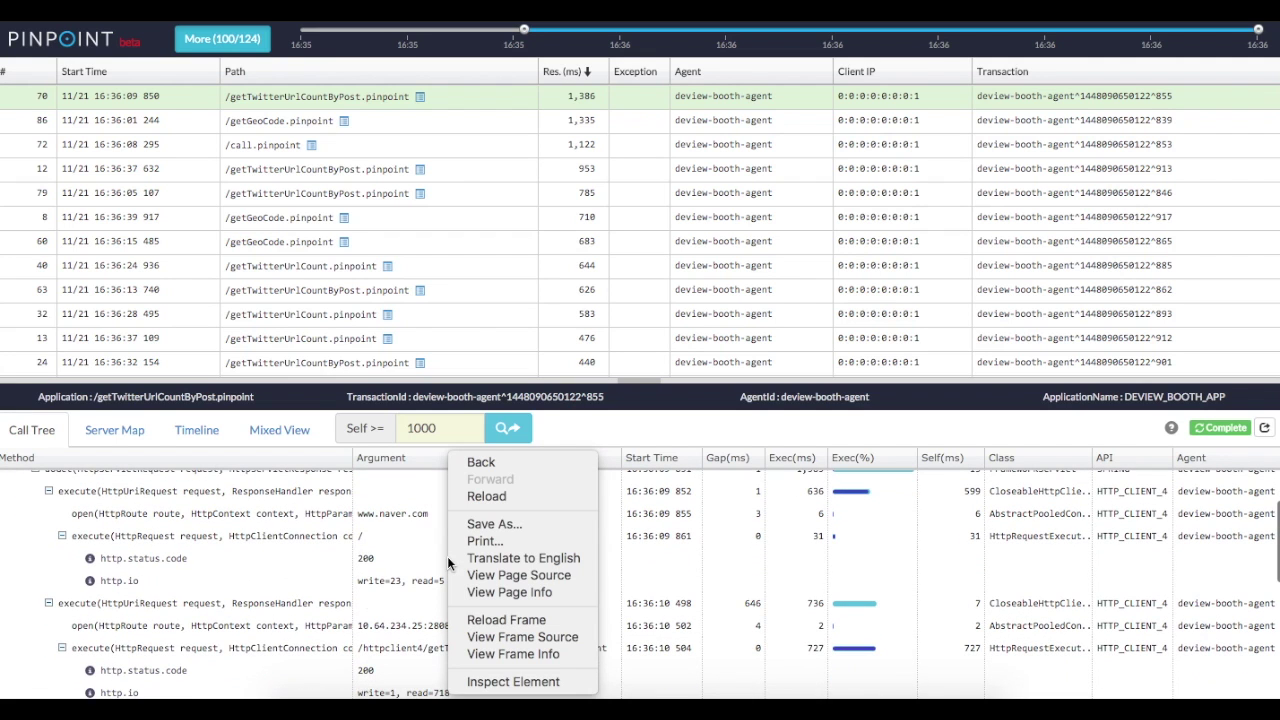
pyautogui.click(361, 595)
pyautogui.scroll(-3, 387, 556)
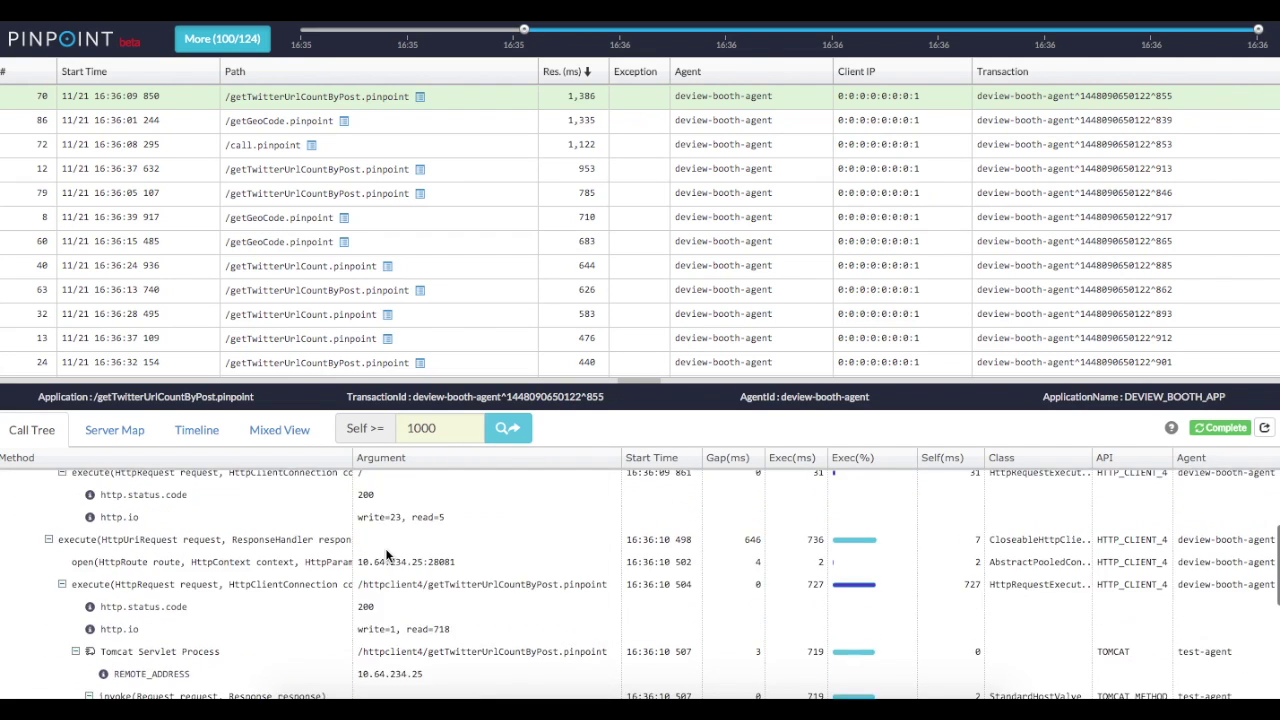
pyautogui.scroll(-3, 385, 556)
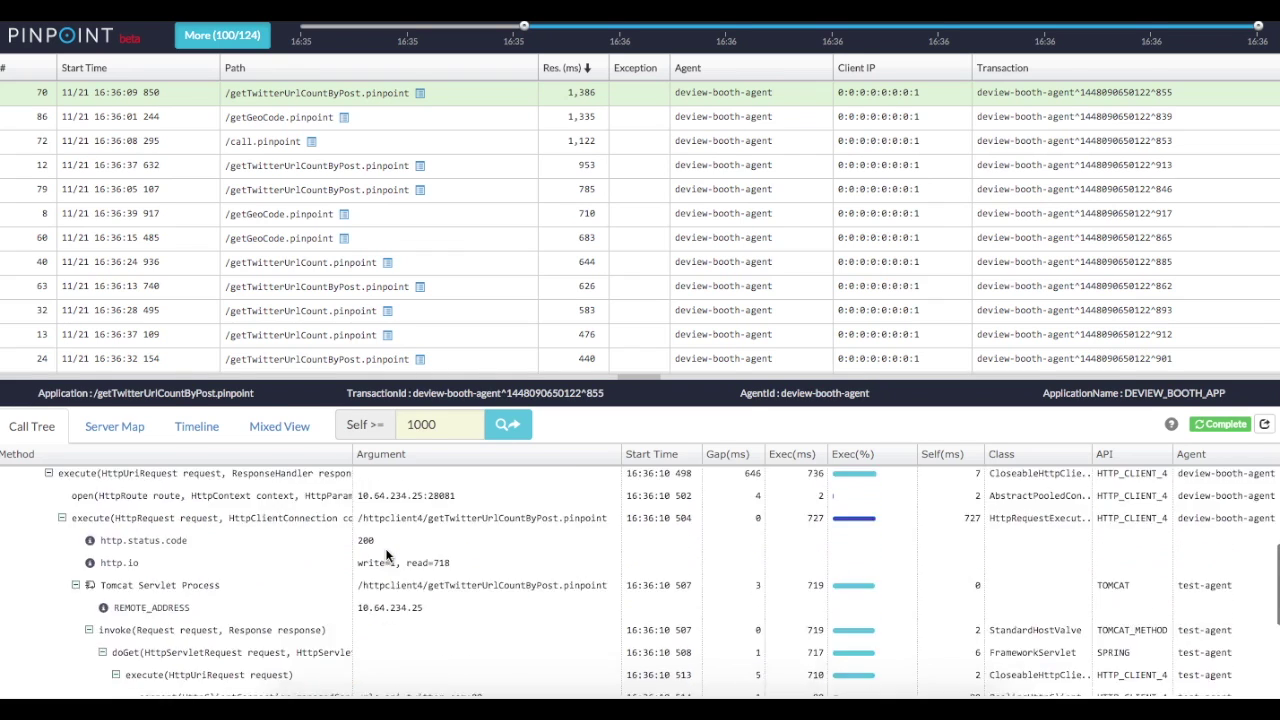
pyautogui.scroll(-3, 385, 556)
pyautogui.scroll(5, 480, 525)
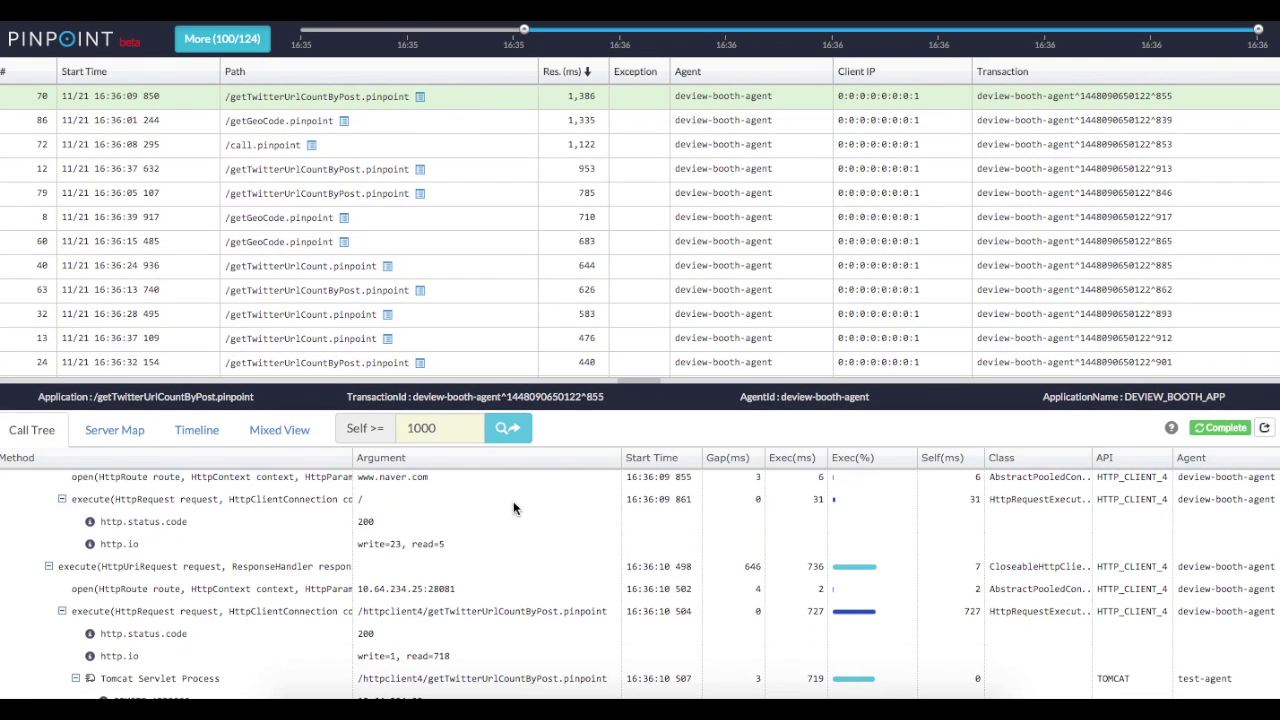
# Step: Search the call tree for calls with a self time of at least 100 ms
pyautogui.click(461, 428)
pyautogui.click(504, 430)
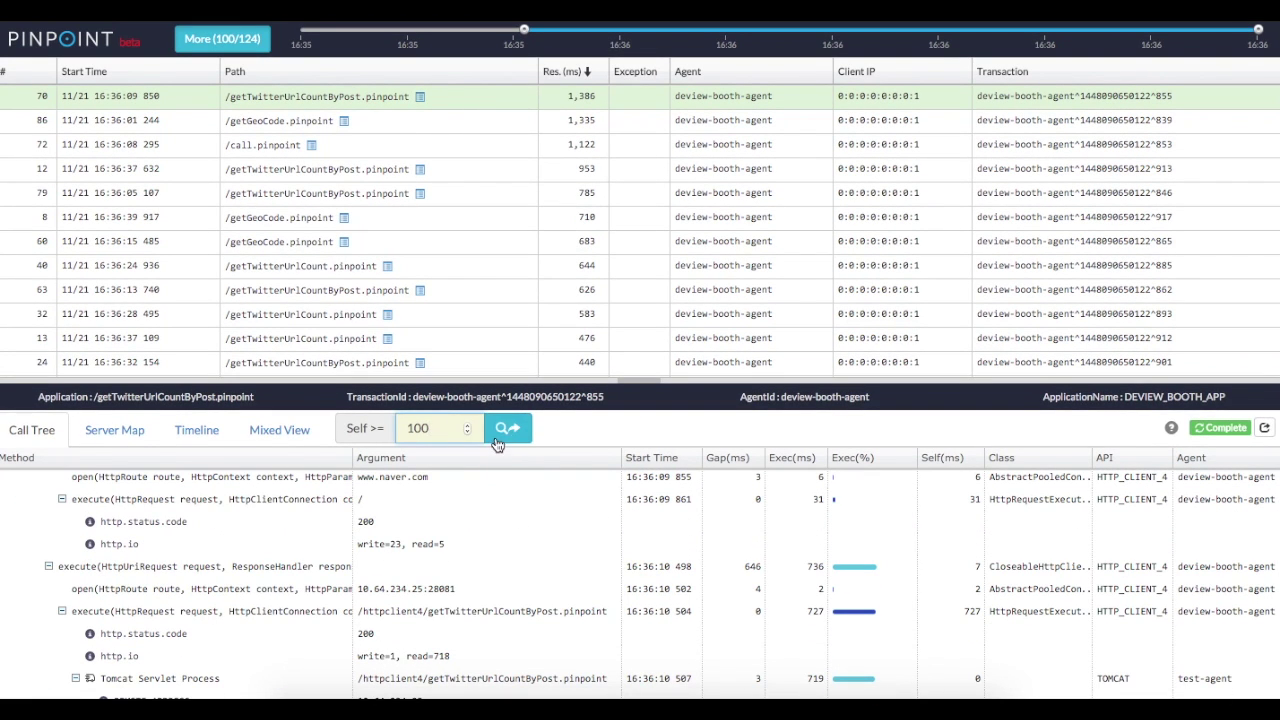
pyautogui.click(504, 430)
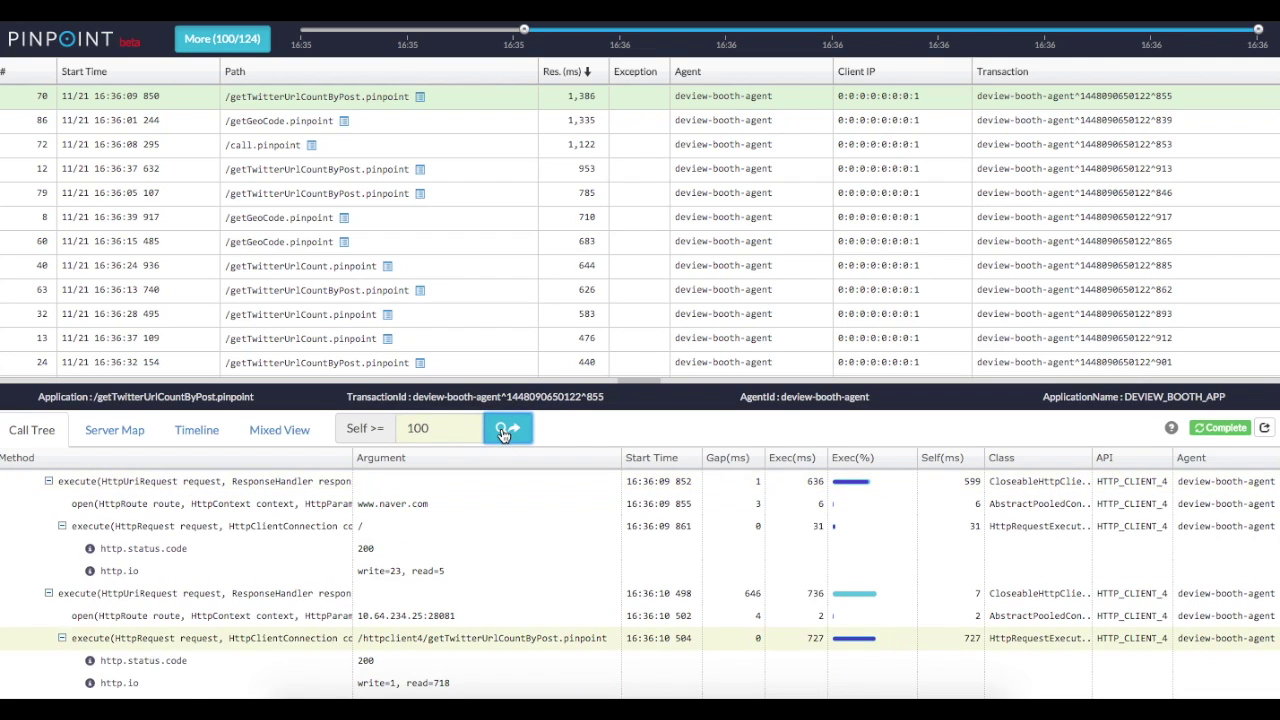
# Step: Jump to the next call with a self time of at least 100 ms, then open the transaction's server map
pyautogui.click(504, 430)
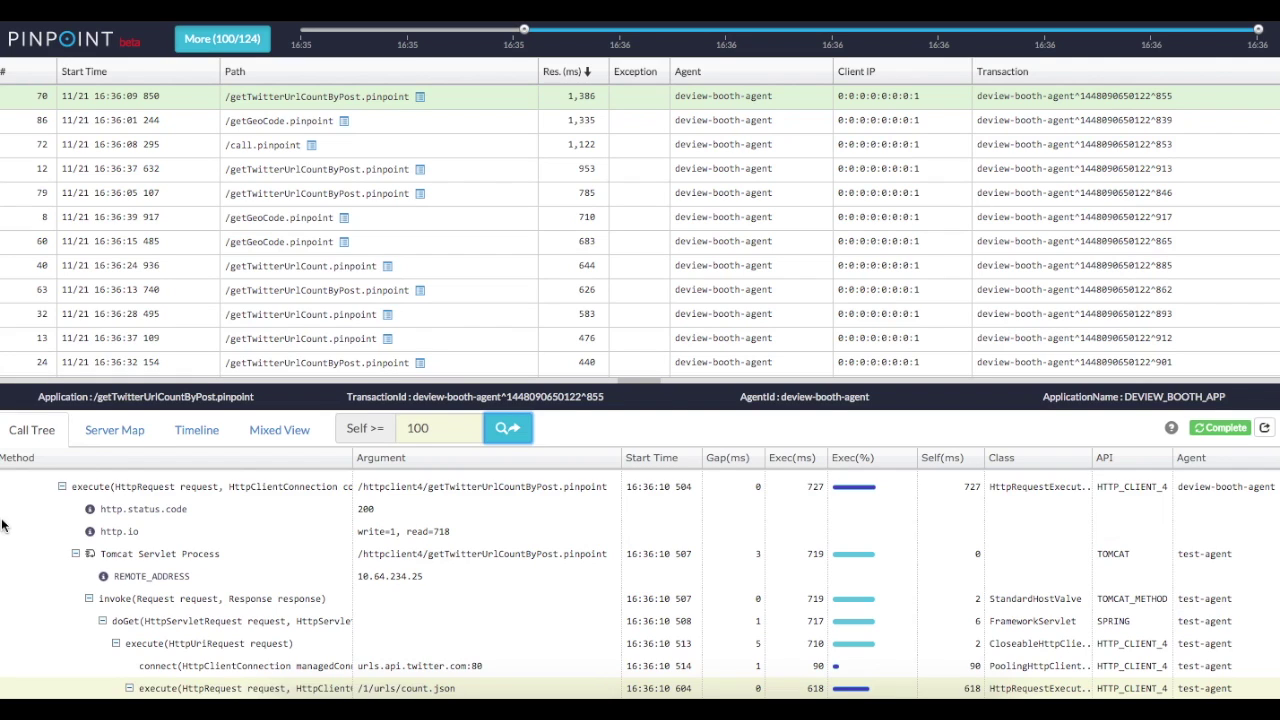
pyautogui.click(93, 460)
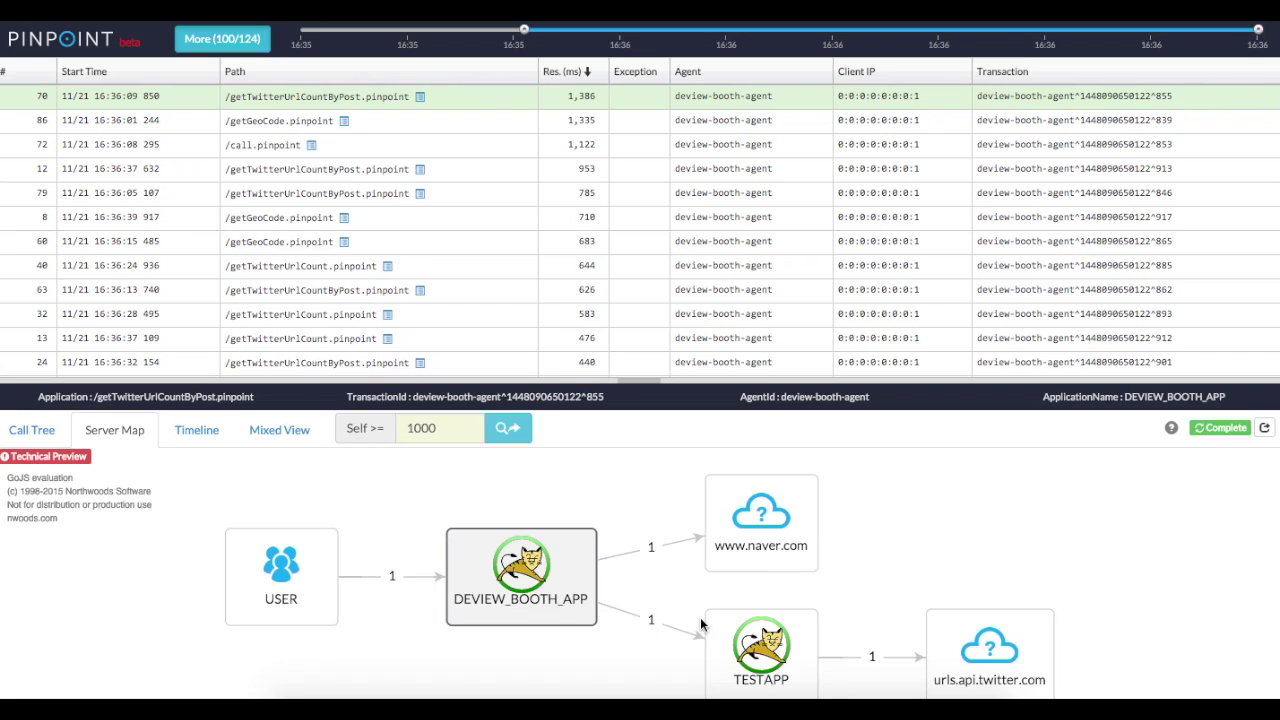
# Step: Examine the transaction's timeline from the DEVIEW_BOOTH_APP calls down to the TESTAPP calls
pyautogui.click(195, 433)
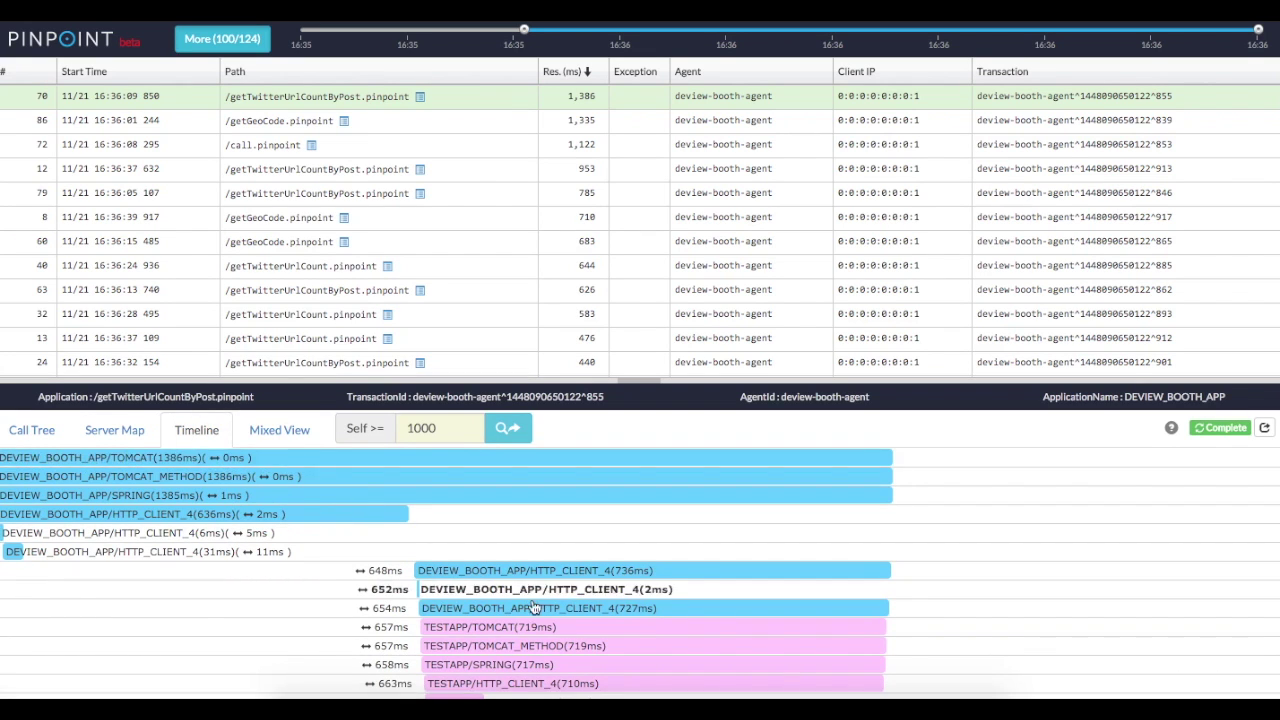
pyautogui.scroll(-1, 590, 607)
pyautogui.scroll(-1, 590, 607)
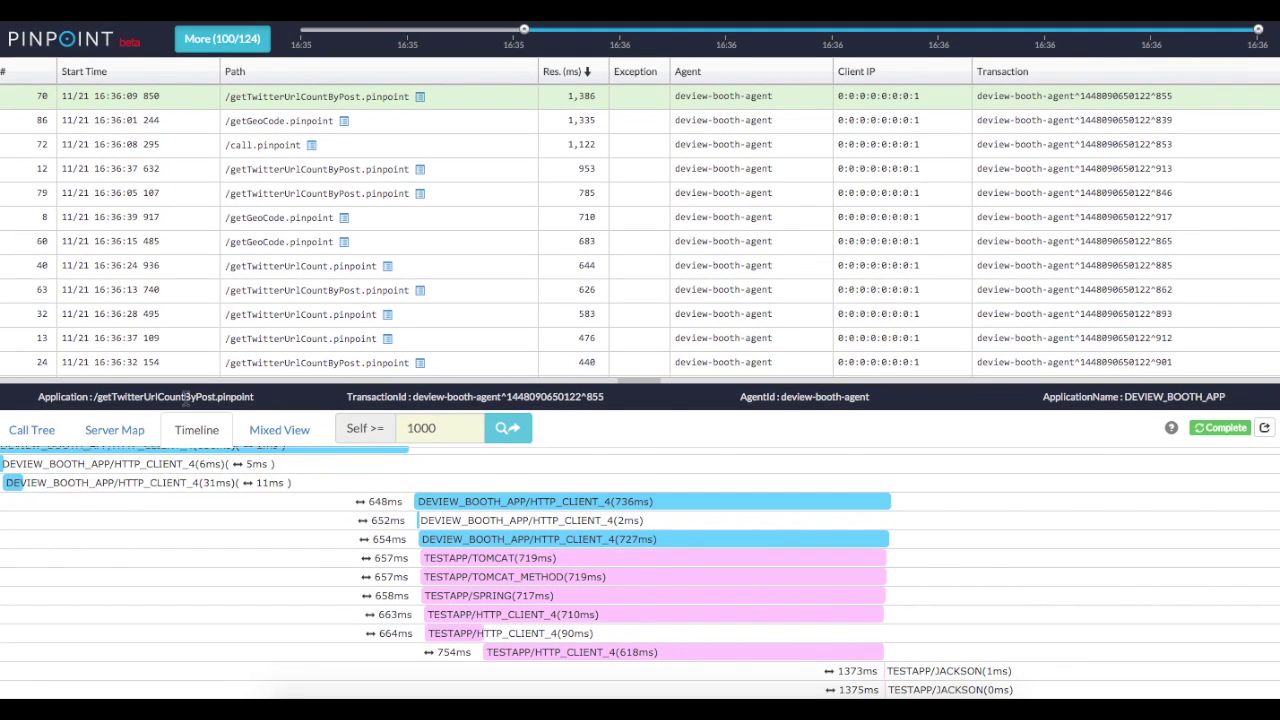
# Step: Open the mixed view of the transaction and check its Heap, PermGen and CpuLoad charts
pyautogui.click(279, 429)
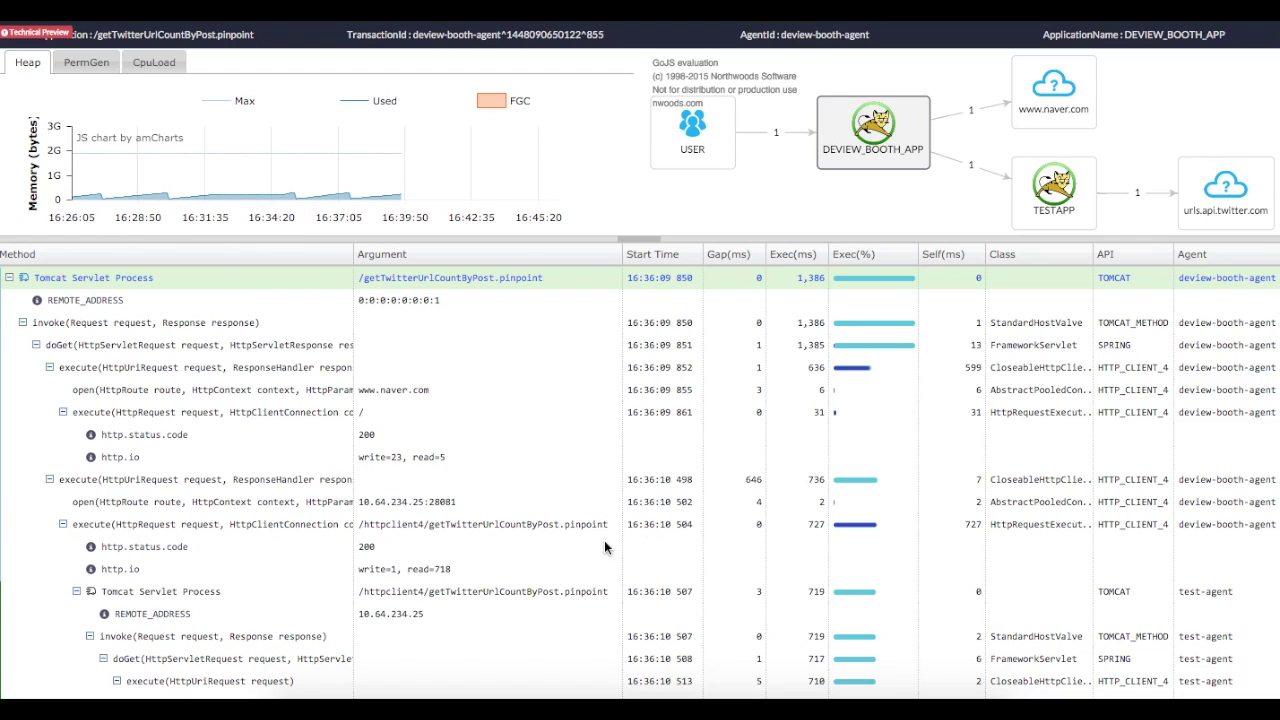
pyautogui.click(675, 522)
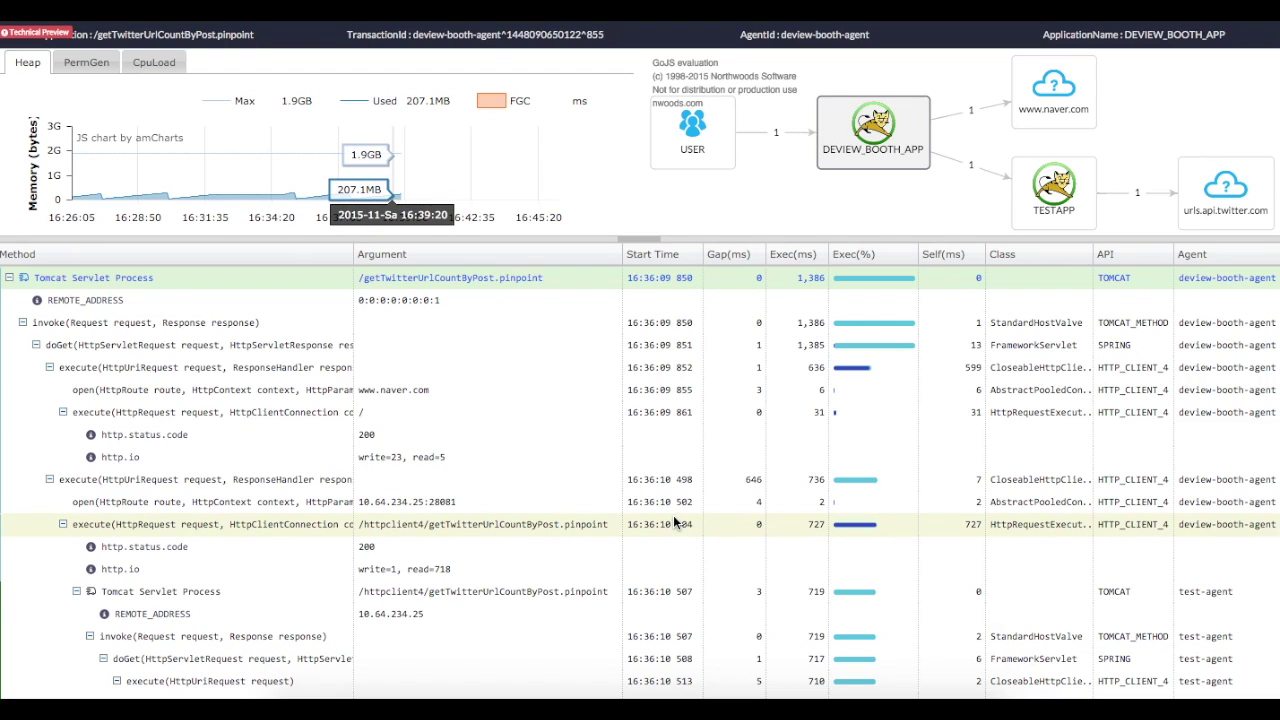
pyautogui.click(86, 64)
pyautogui.click(154, 62)
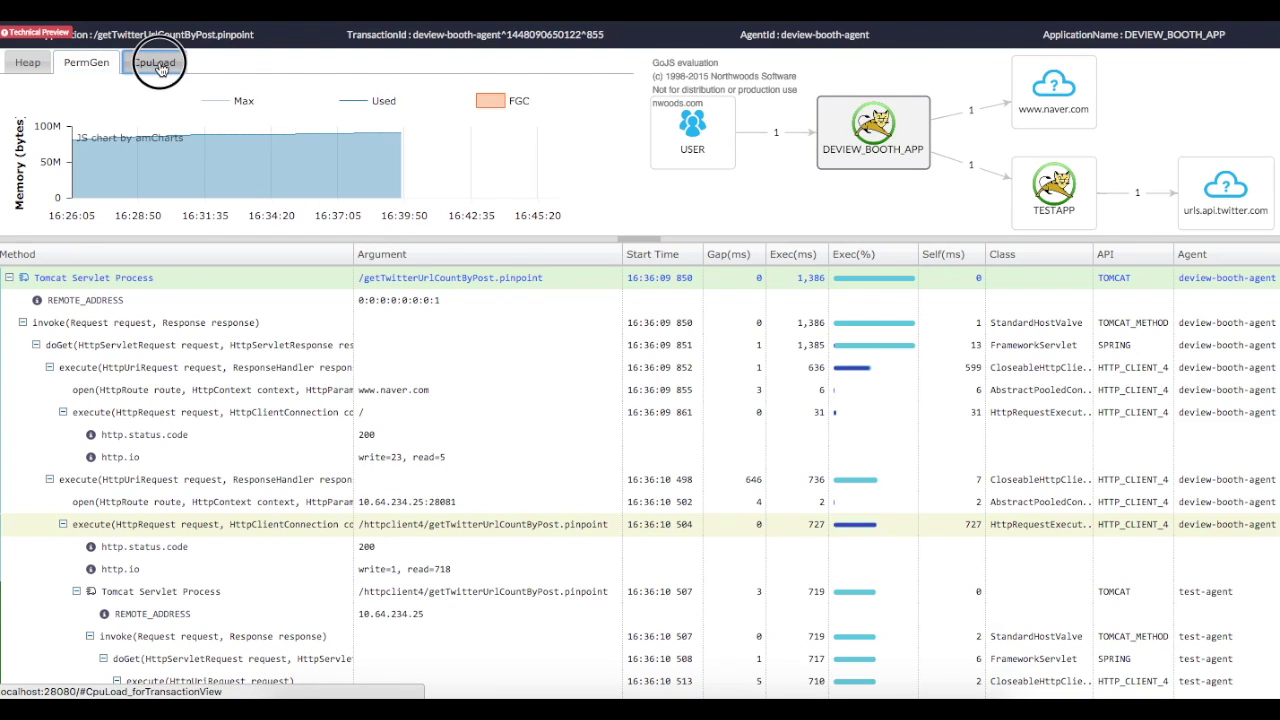
pyautogui.click(38, 65)
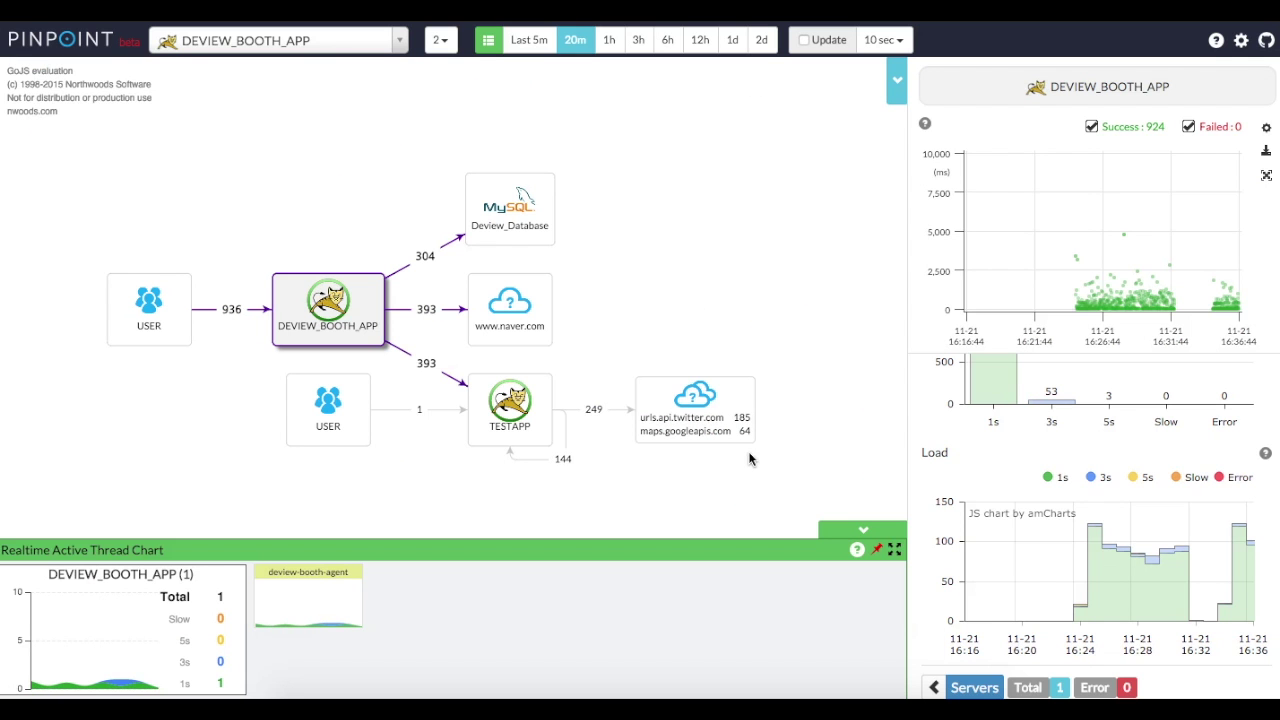
# Step: Filter the transactions going from DEVIEW_BOOTH_APP to TESTAPP, view the filtered server map and close it
pyautogui.click(431, 373)
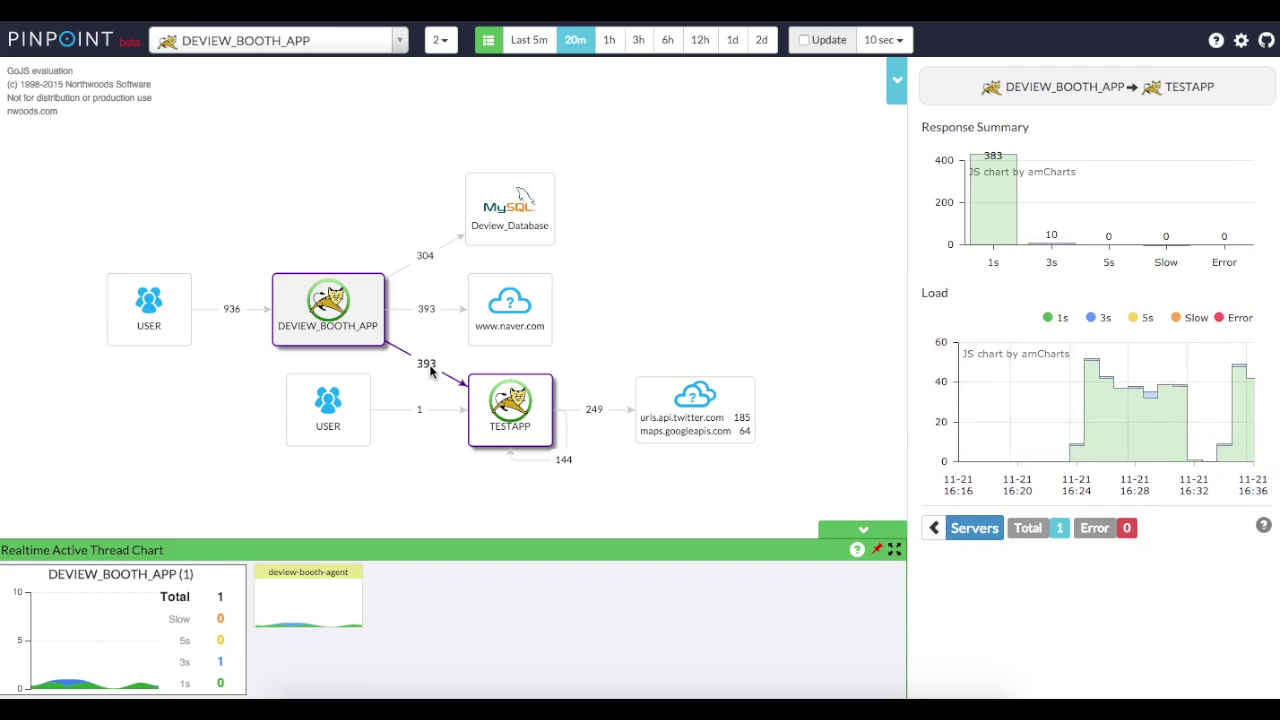
pyautogui.rightClick(431, 372)
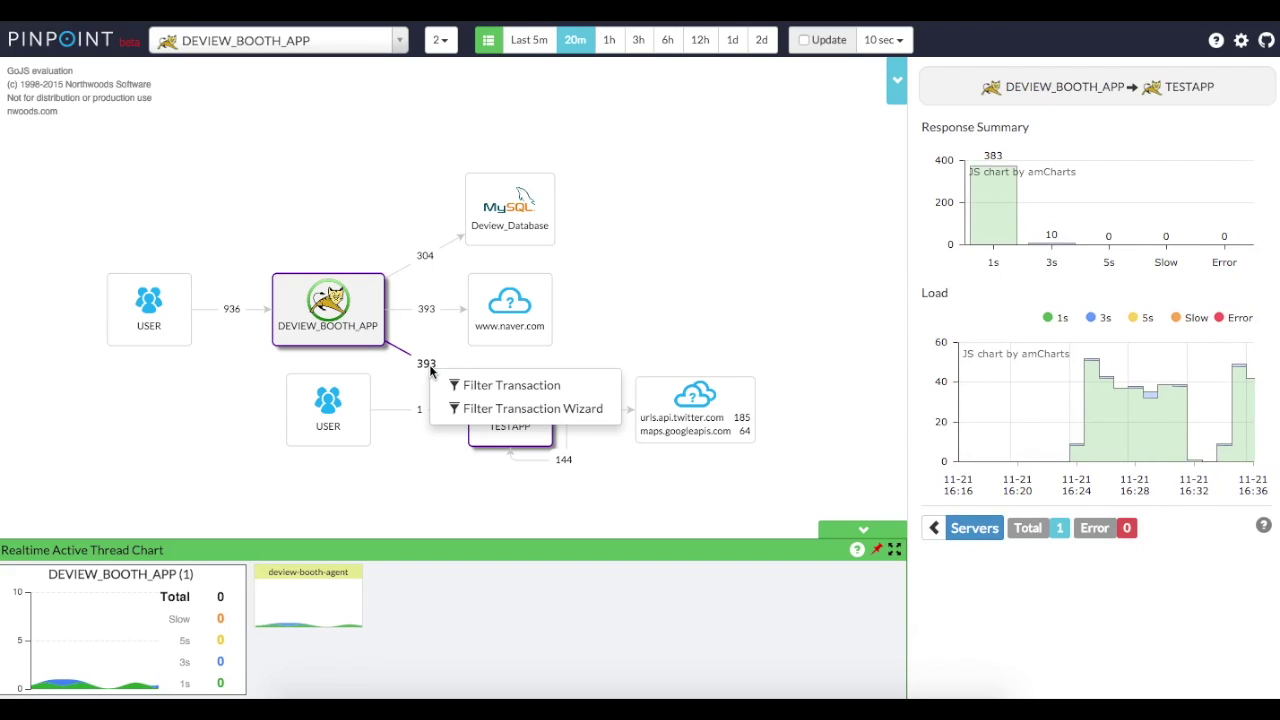
pyautogui.click(508, 385)
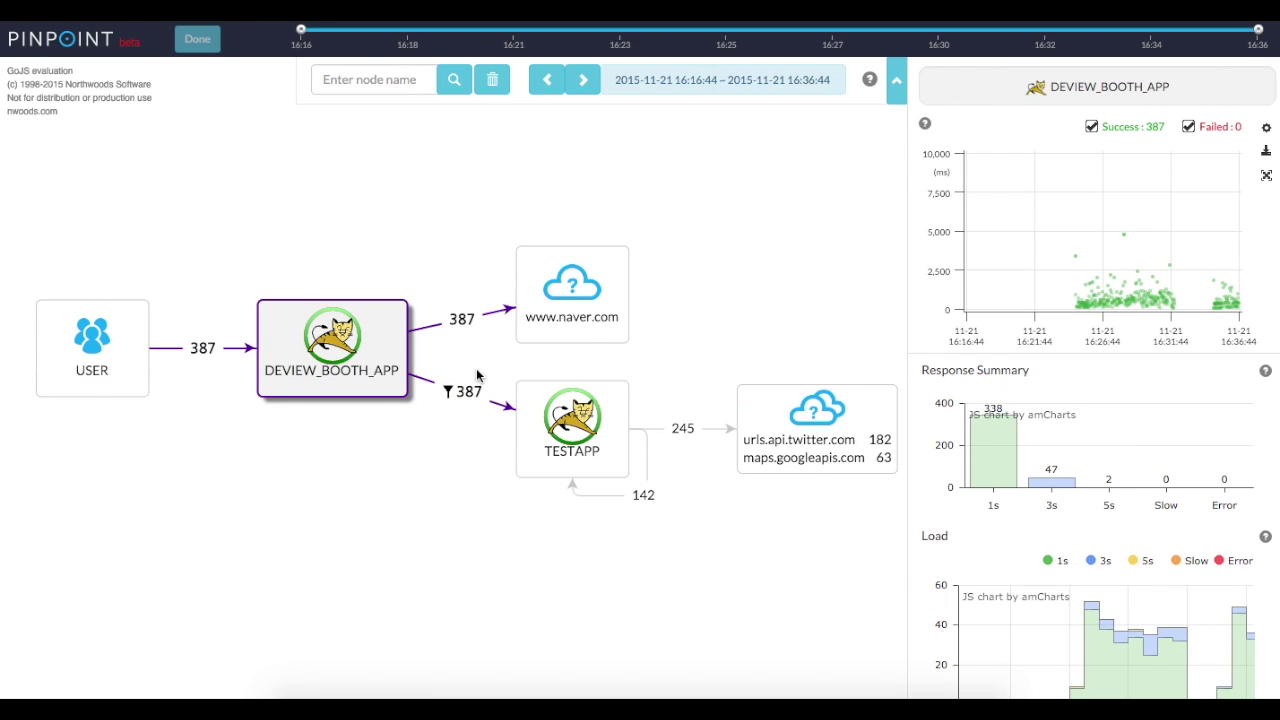
pyautogui.hotkey('ctrl', 'w')
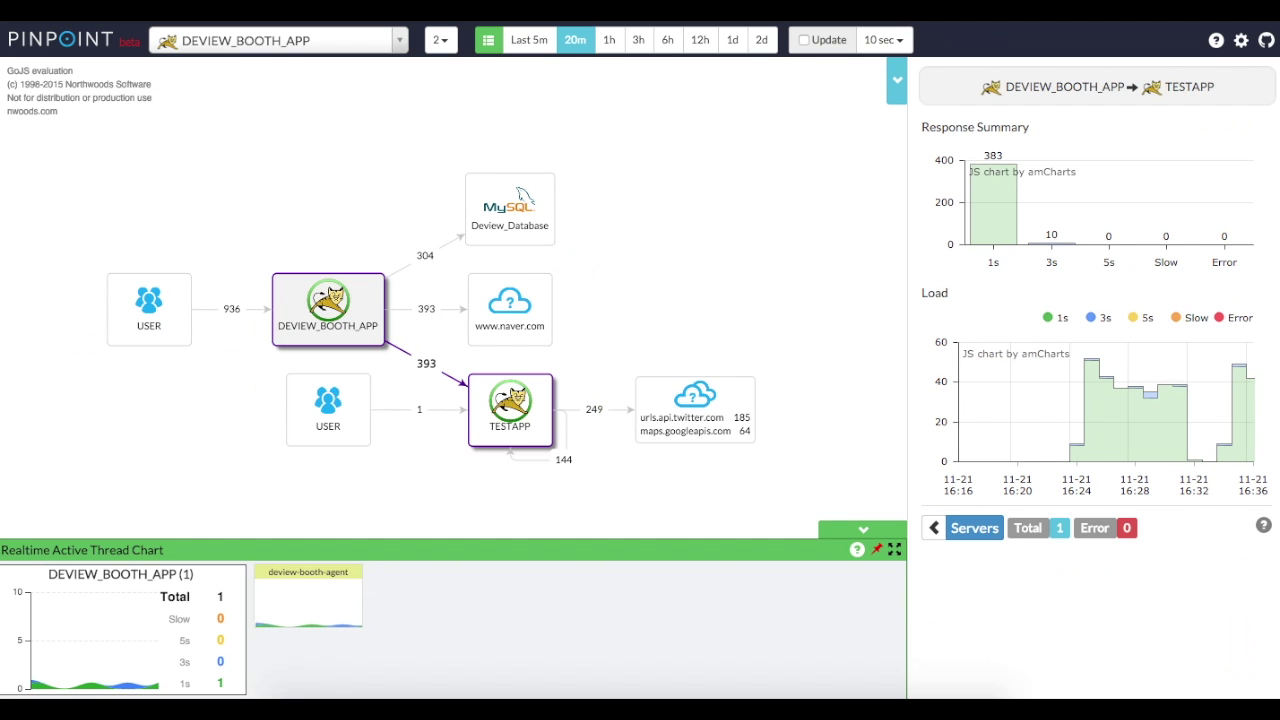
# Step: Filter the DEVIEW_BOOTH_APP to TESTAPP transactions with the Filter Wizard, using deview-booth-agent as source agent and test-agent as target agent
pyautogui.click(428, 372)
pyautogui.click(481, 411)
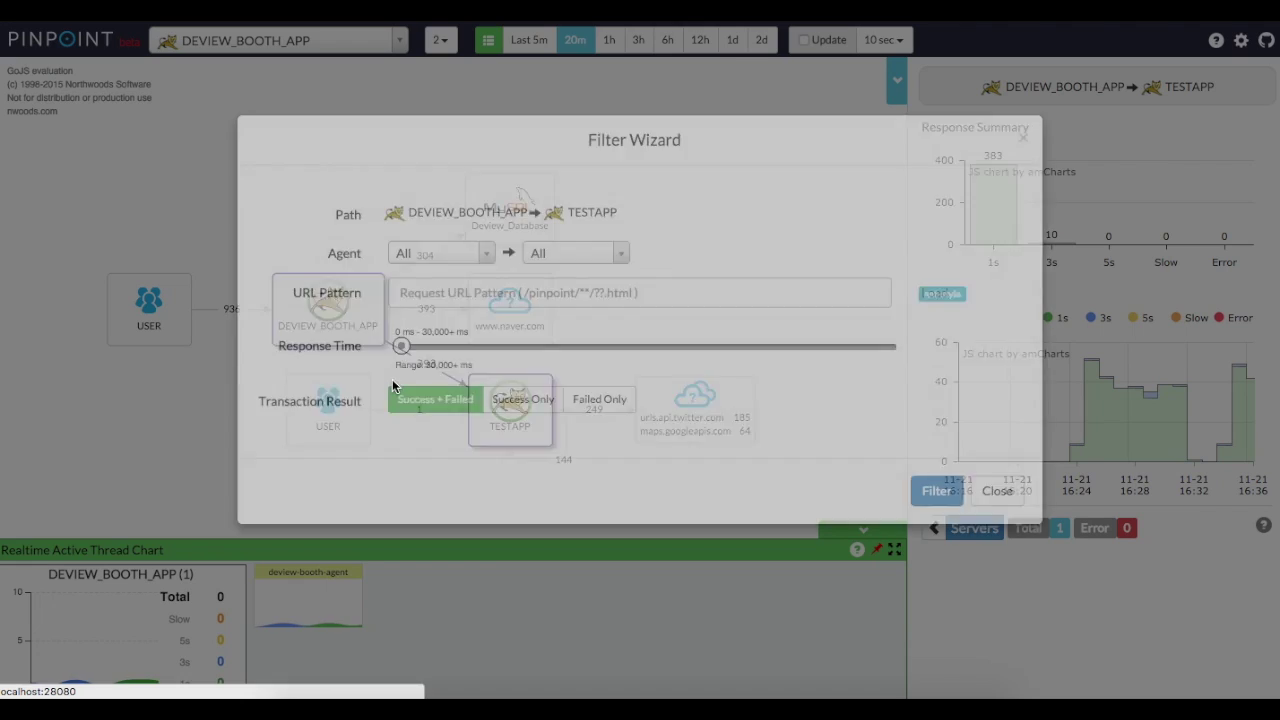
pyautogui.click(478, 256)
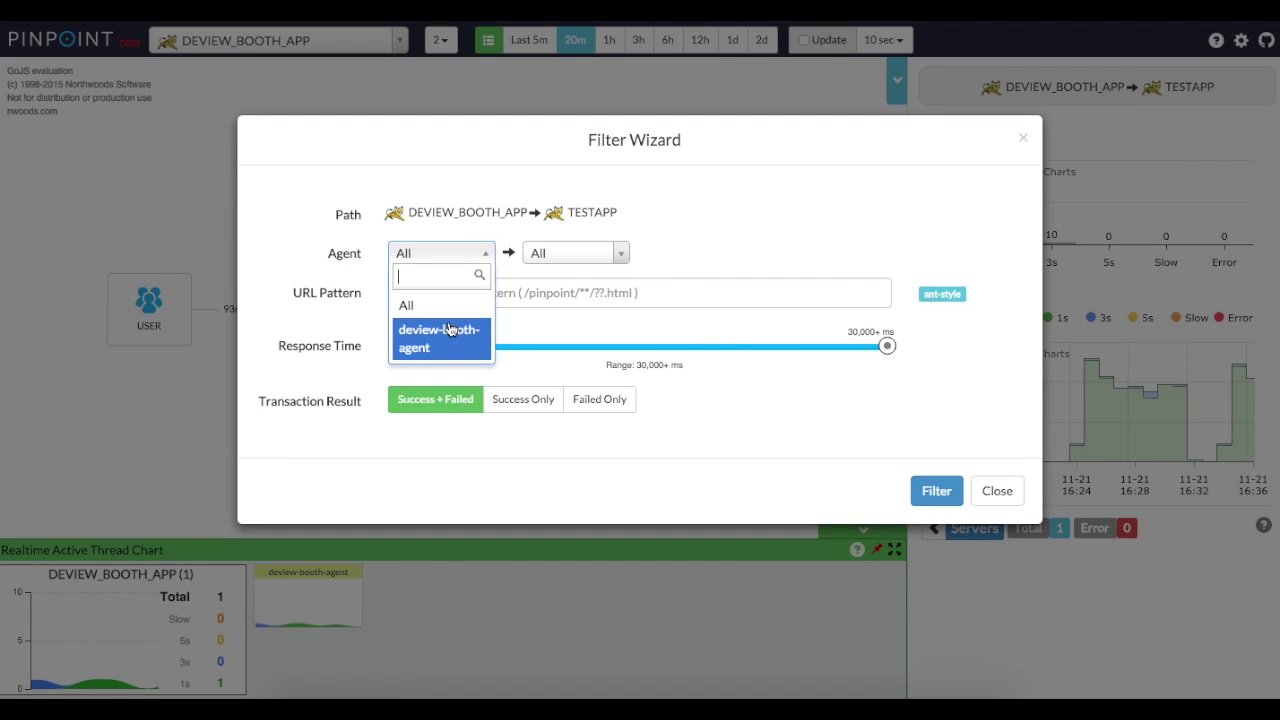
pyautogui.click(486, 337)
pyautogui.click(614, 254)
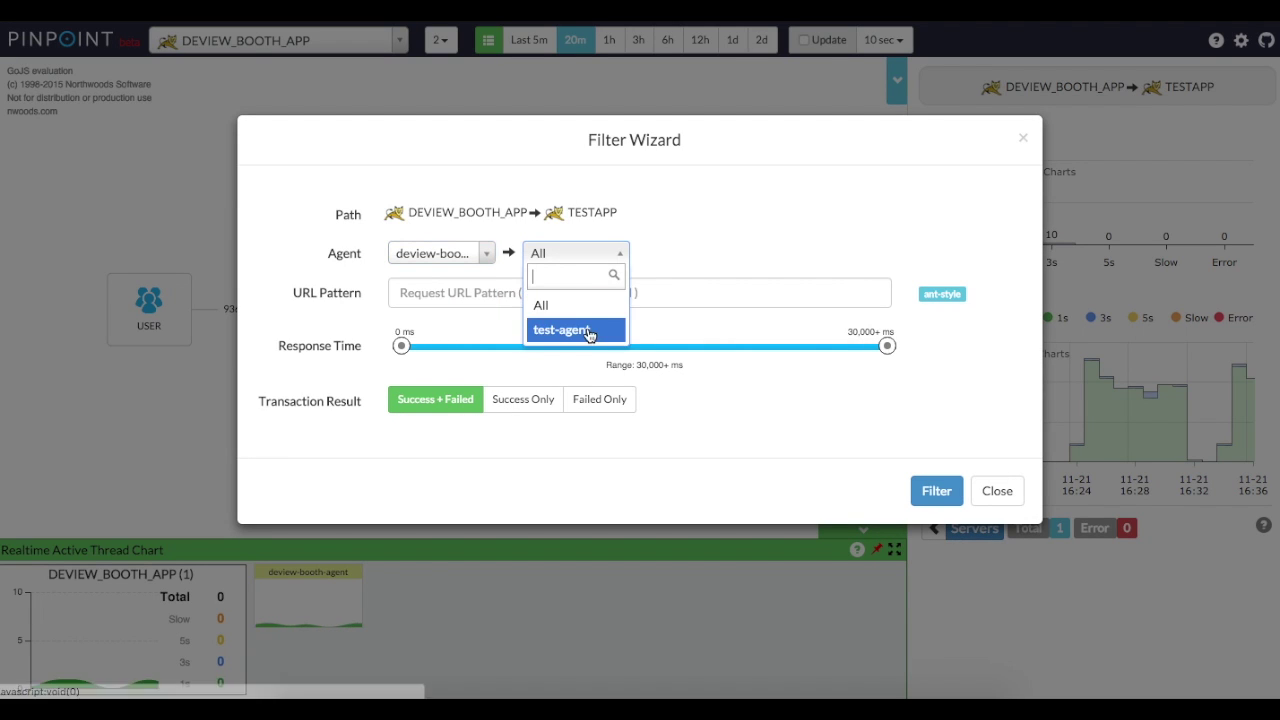
pyautogui.click(580, 330)
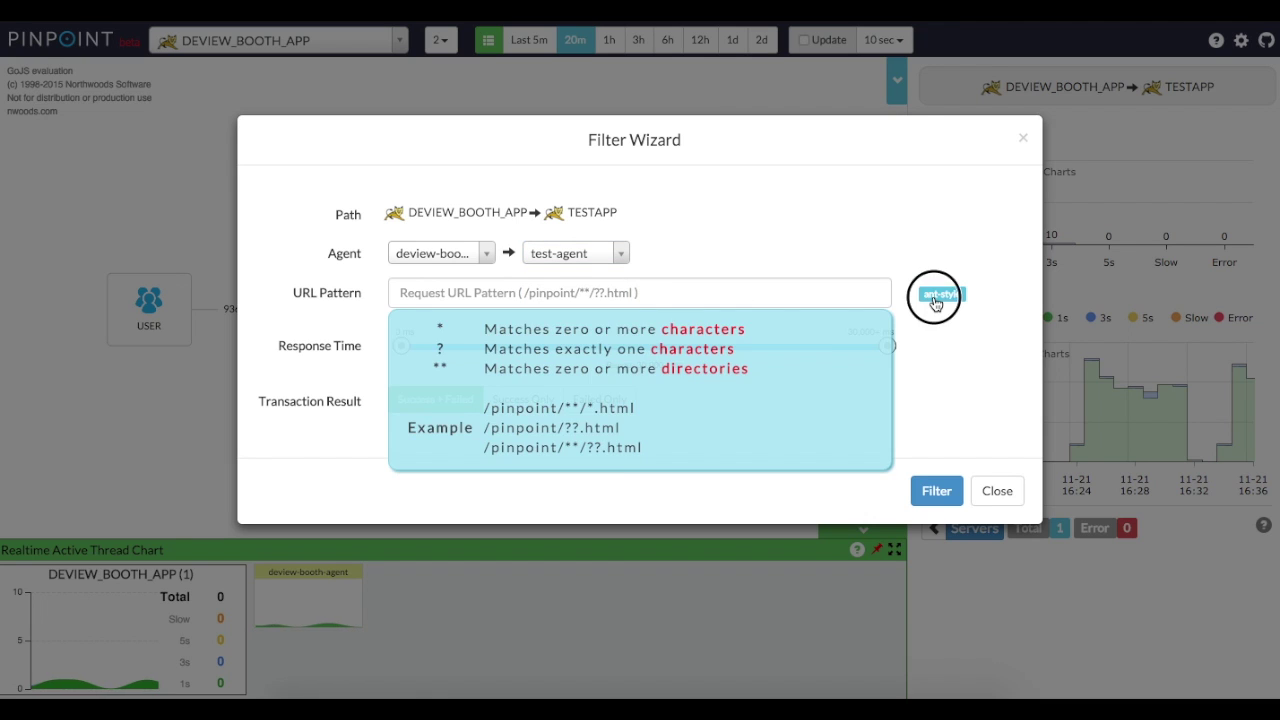
pyautogui.moveTo(402, 346)
pyautogui.mouseDown()
pyautogui.moveTo(461, 345)
pyautogui.moveTo(385, 350)
pyautogui.mouseUp()
pyautogui.click(916, 491)
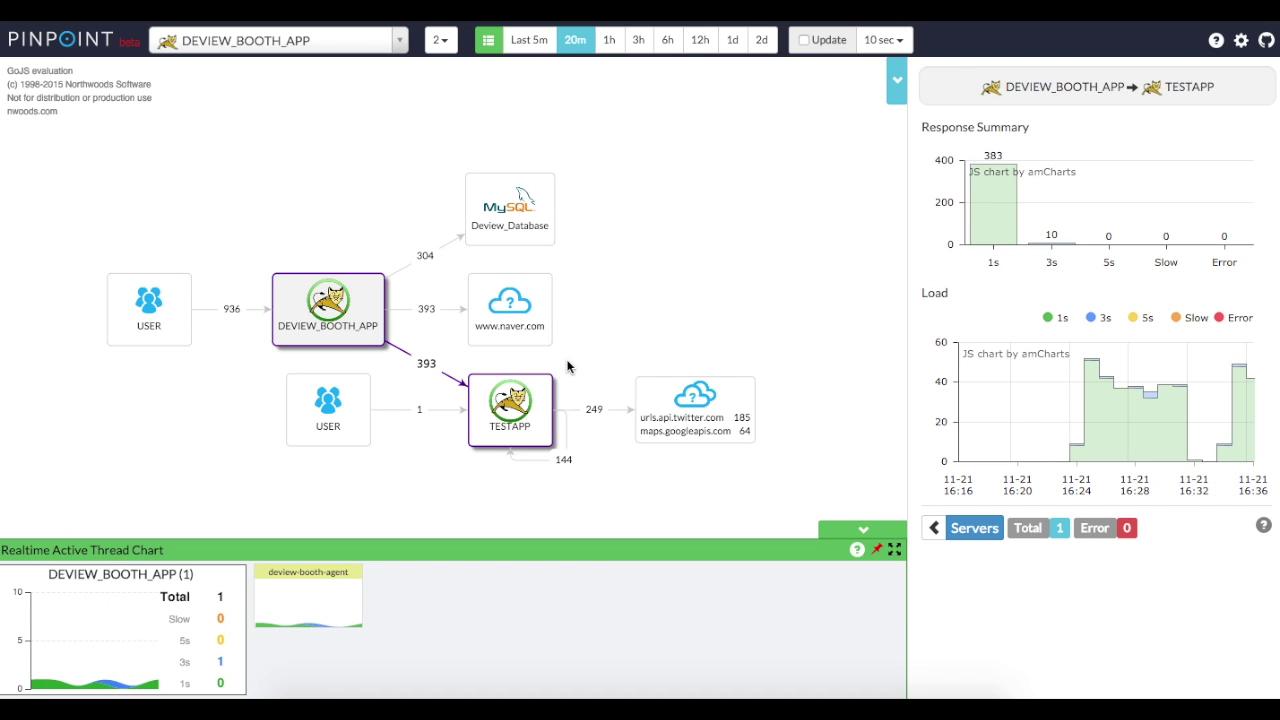
# Step: View the load charts for TESTAPP's calls to urls.api.twitter.com and maps.googleapis.com, then reselect the DEVIEW_BOOTH_APP node
pyautogui.click(603, 414)
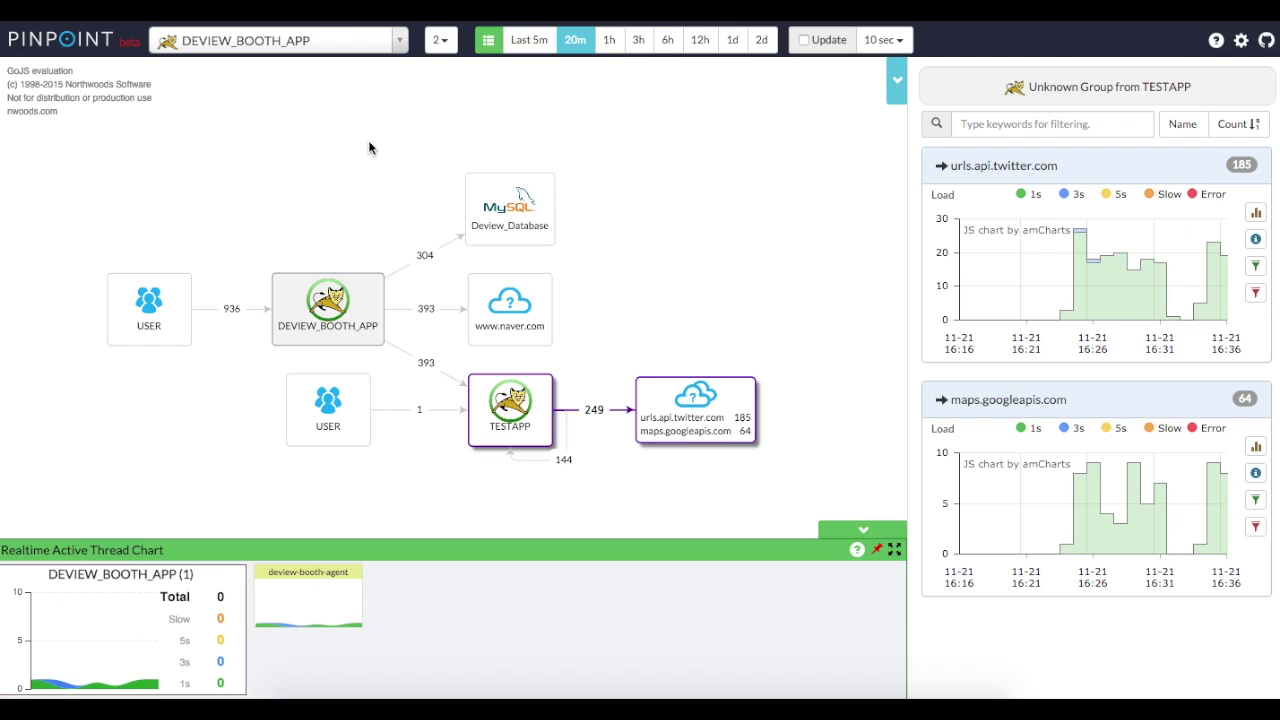
pyautogui.click(345, 300)
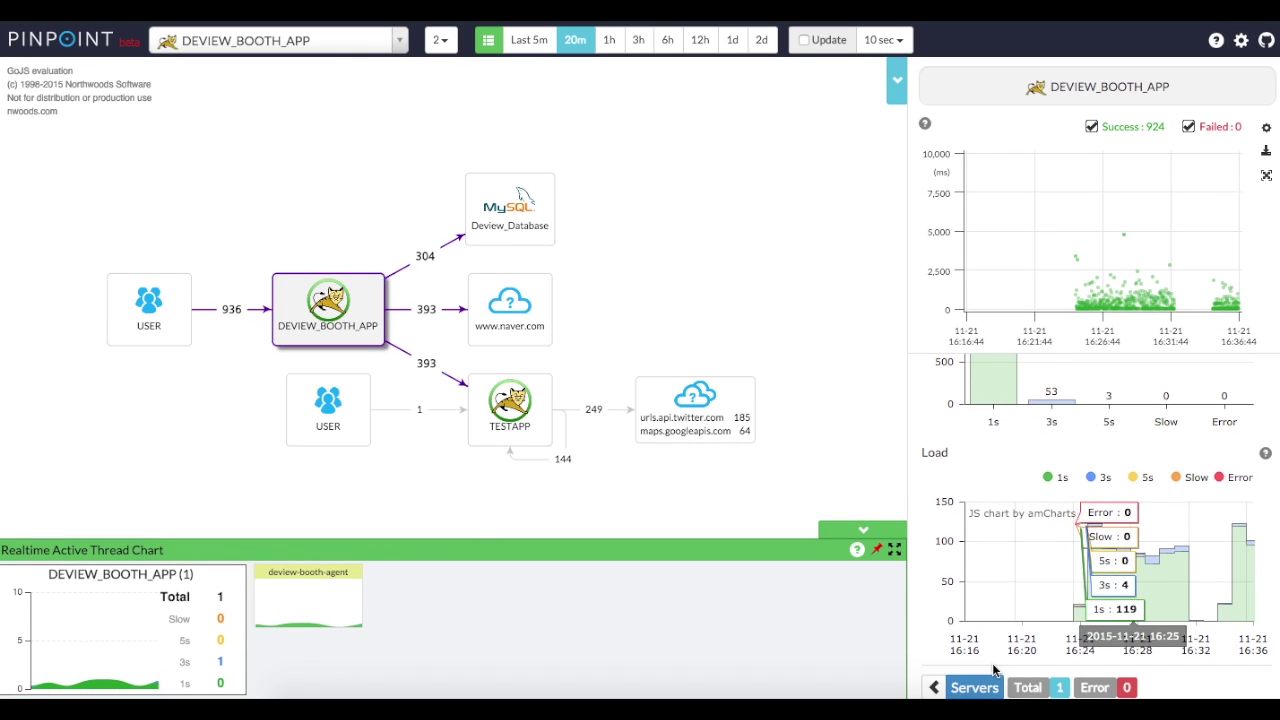
# Step: Open the Inspector for deview-booth-agent from the server list and review its agent information, memory, CPU and transactions-per-second charts
pyautogui.click(972, 687)
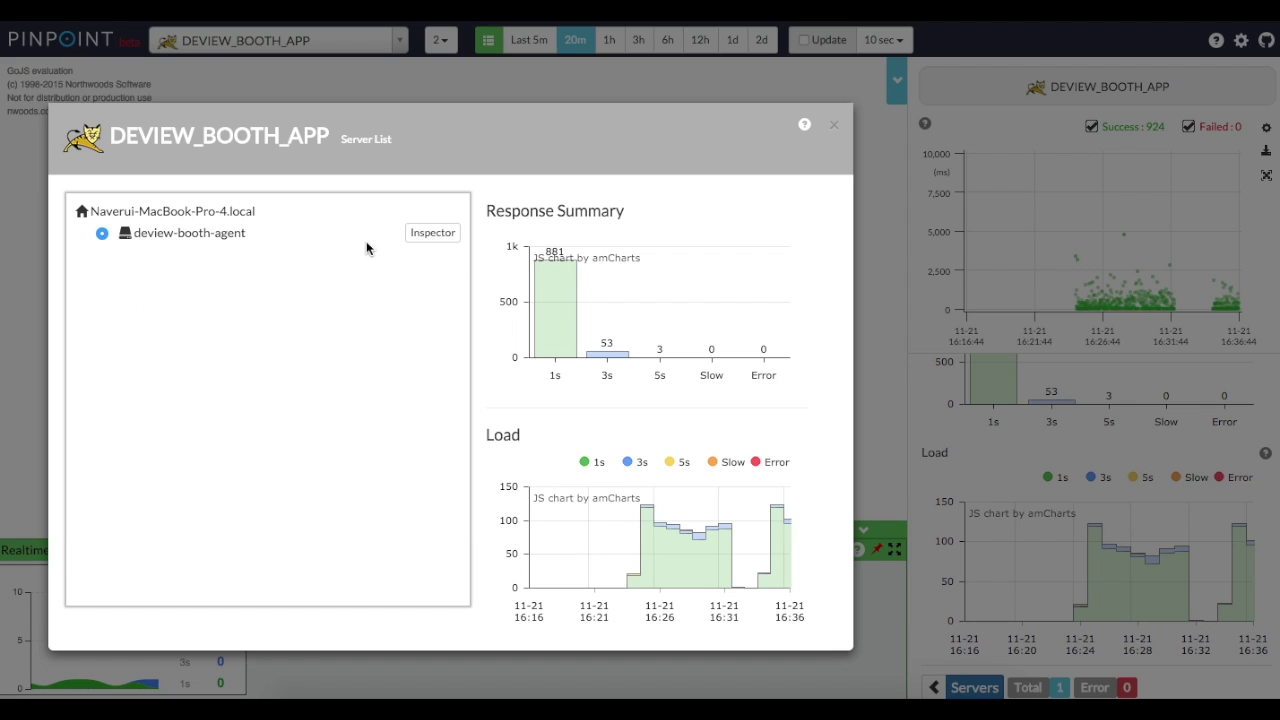
pyautogui.click(430, 236)
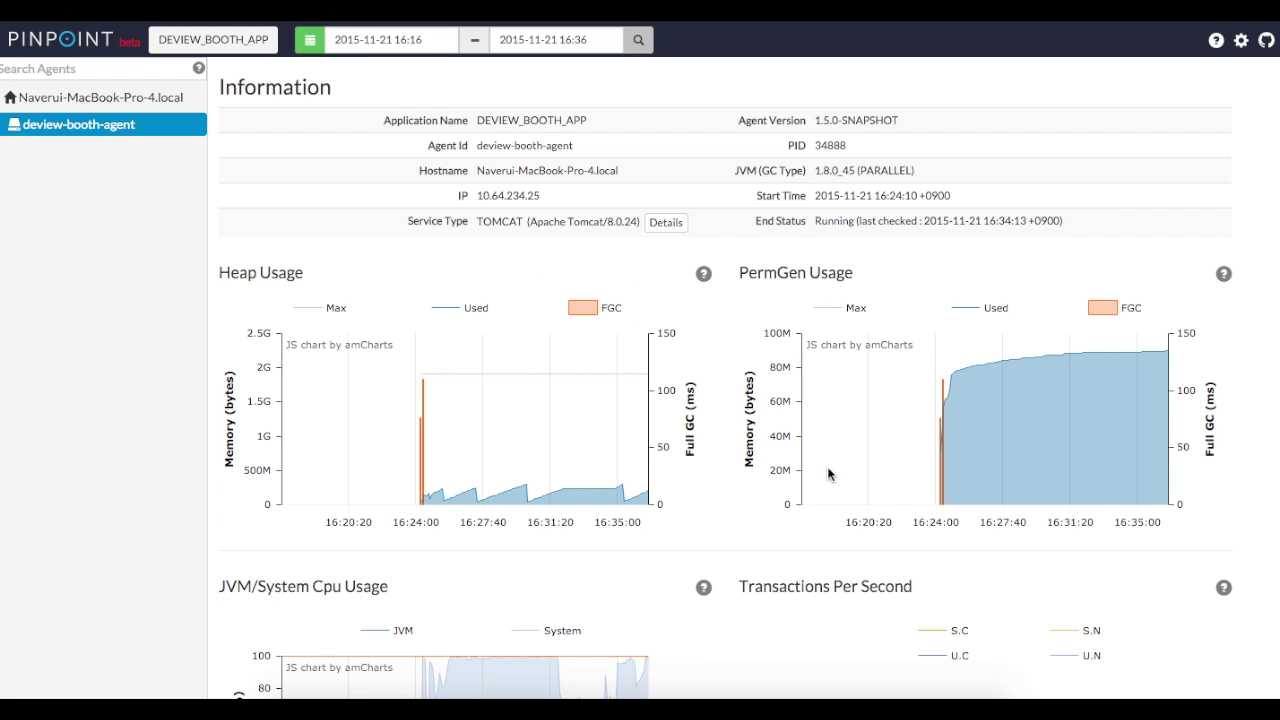
pyautogui.scroll(-1, 1077, 478)
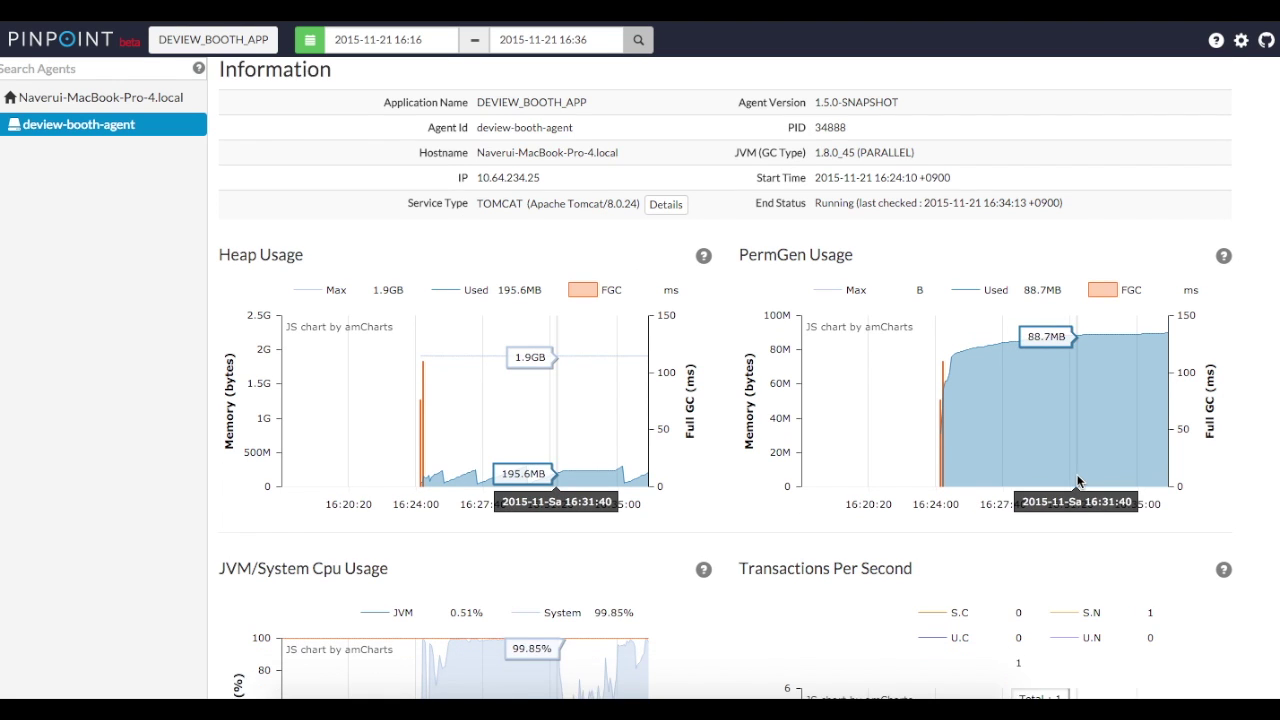
pyautogui.scroll(-3, 1077, 482)
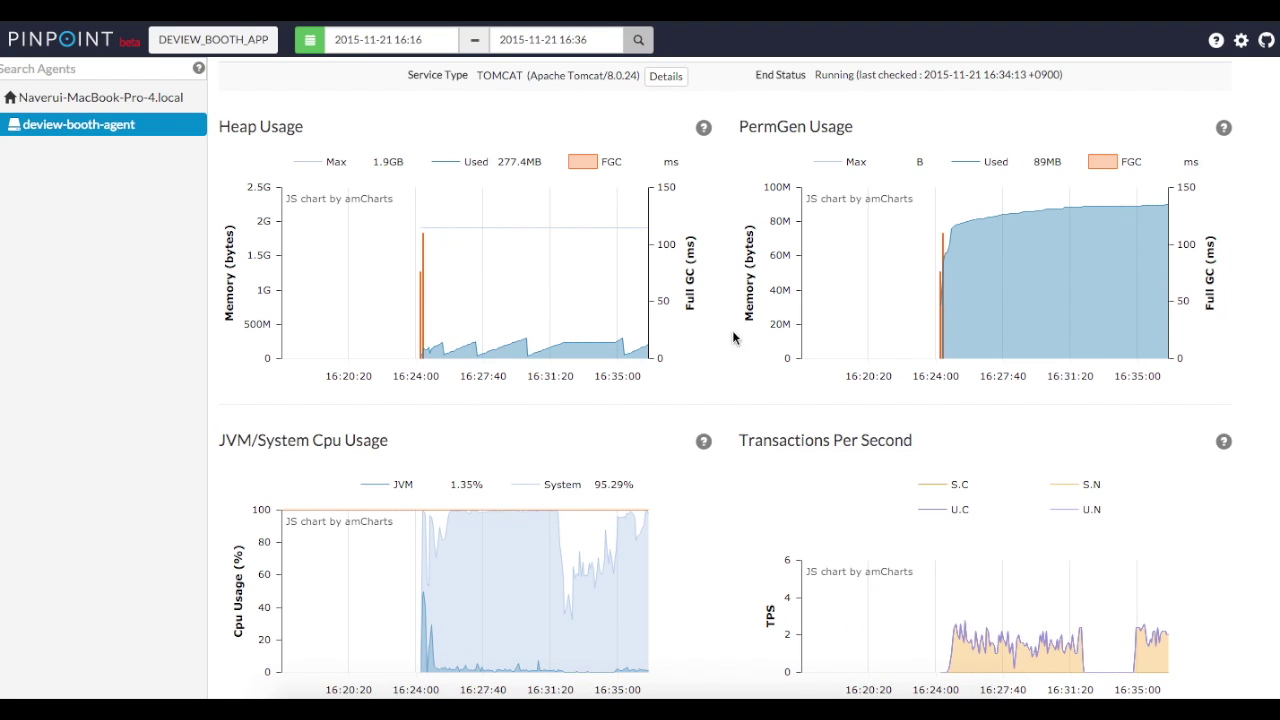
pyautogui.scroll(3, 740, 337)
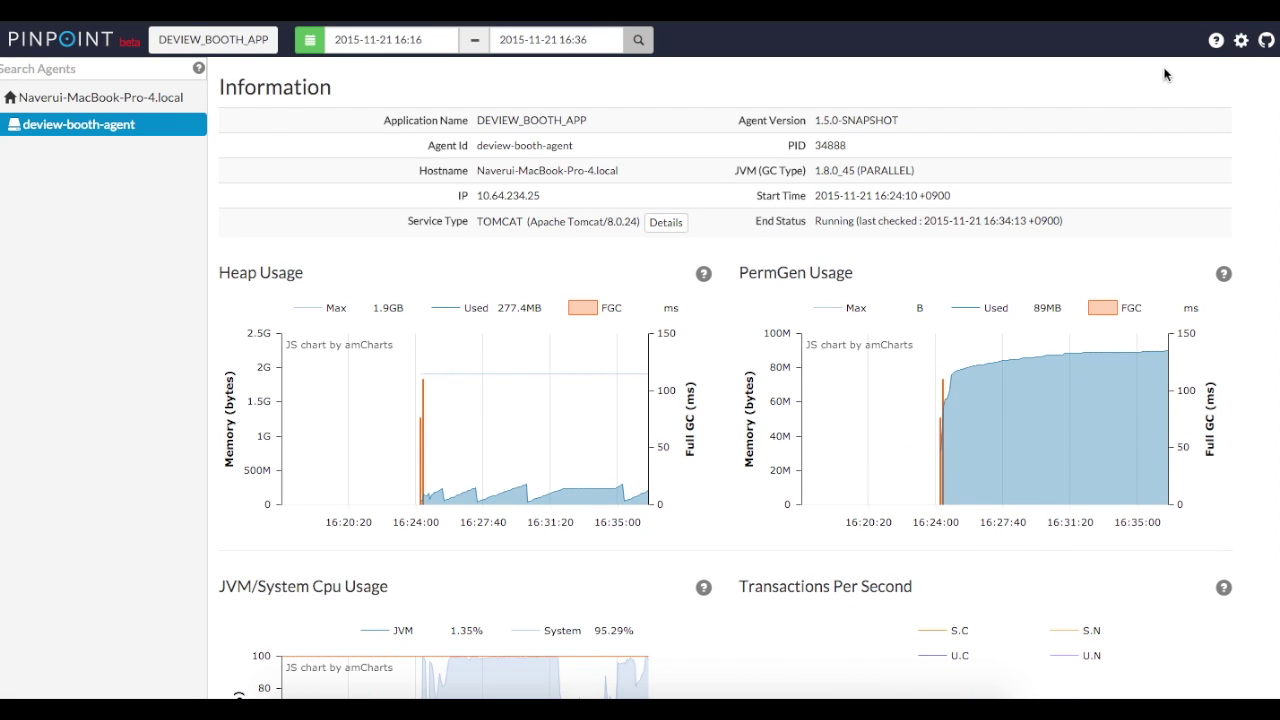
# Step: Open Pinpoint's GitHub repository and look through its folders and files
pyautogui.click(1265, 43)
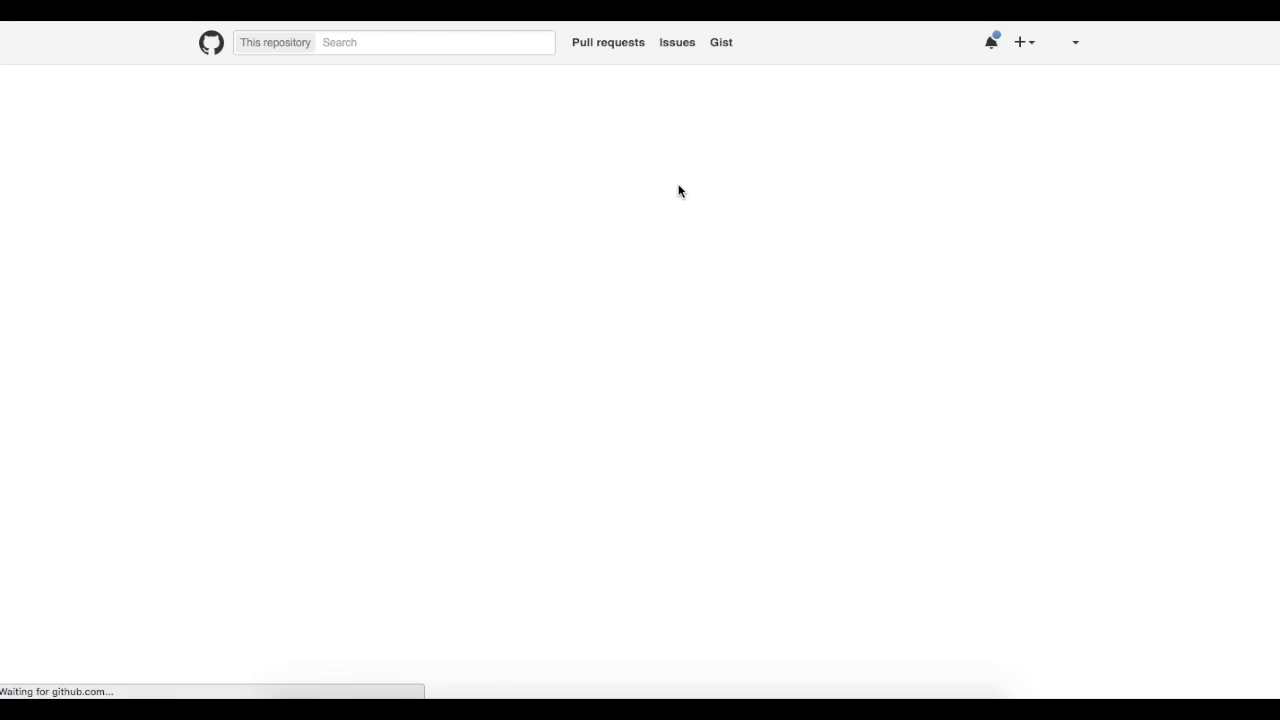
pyautogui.scroll(-6, 606, 430)
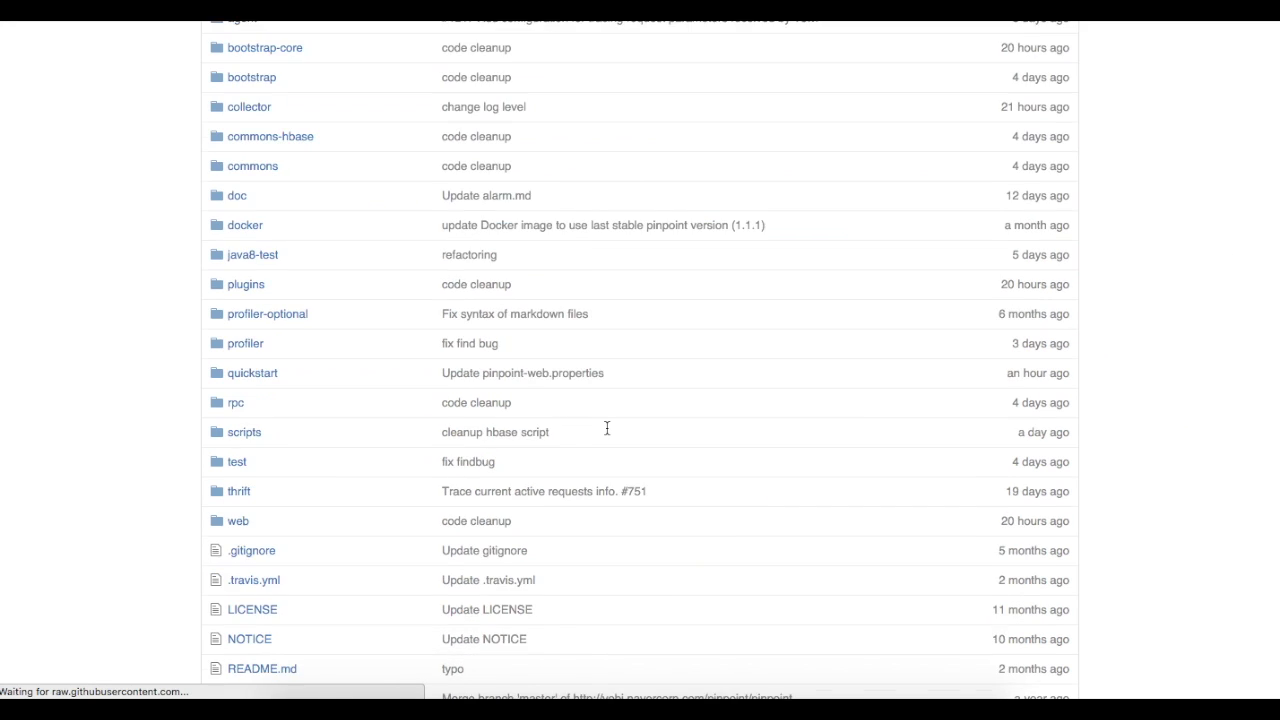
pyautogui.scroll(8, 606, 428)
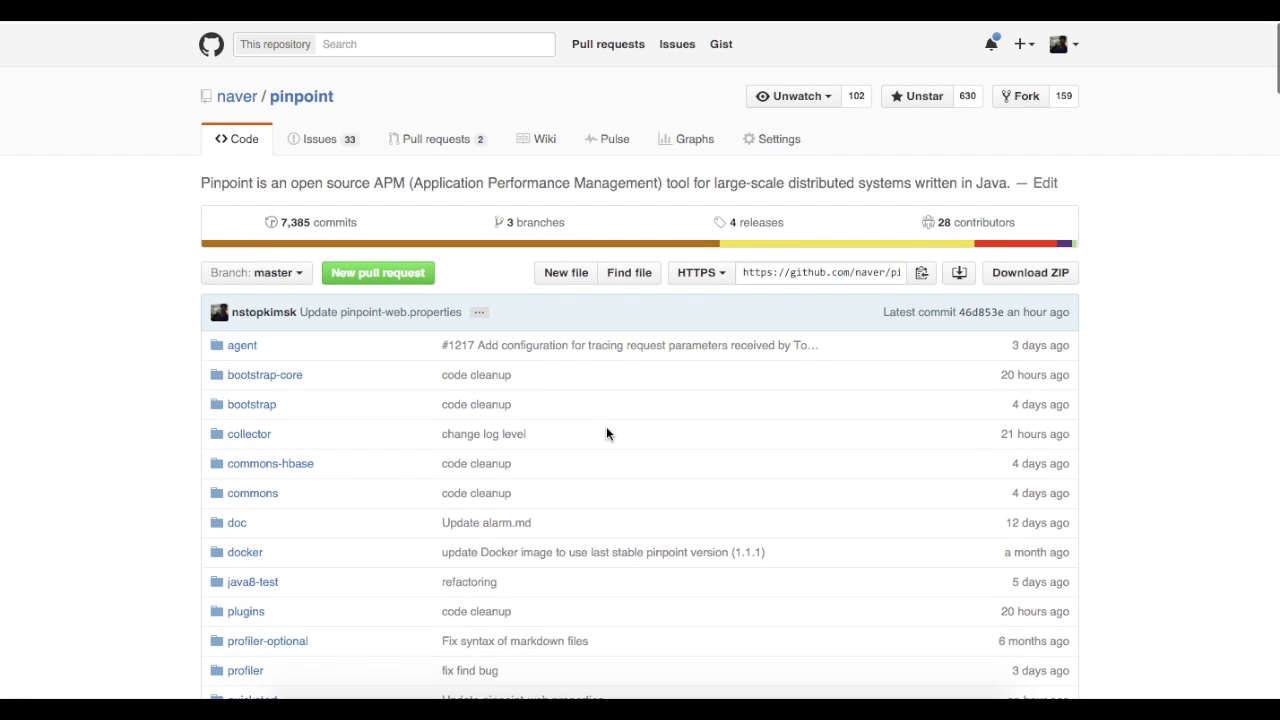